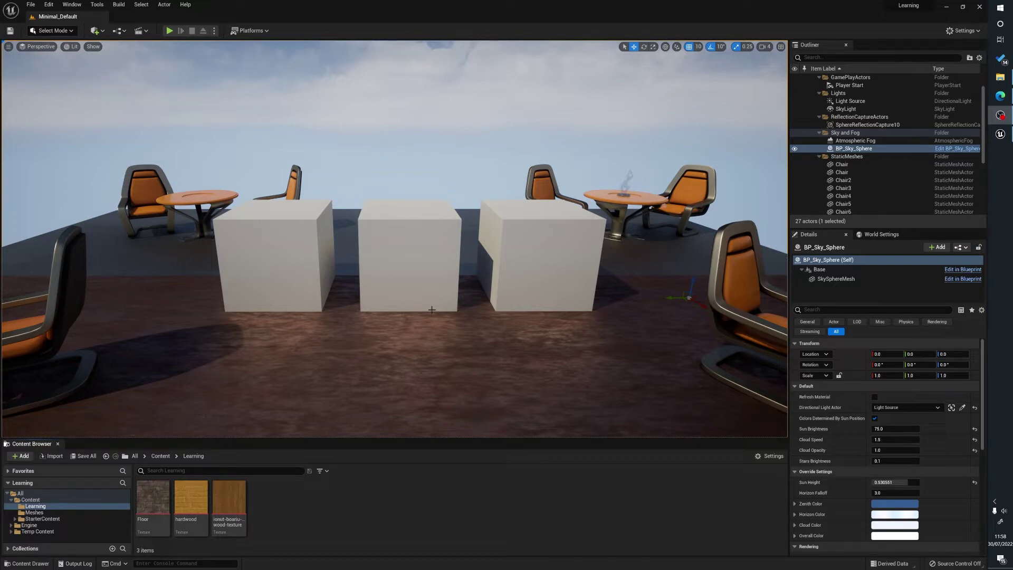
Step: Create a new material asset named M_MasterMaterial in the Learning folder of the Content Browser
click(256, 222)
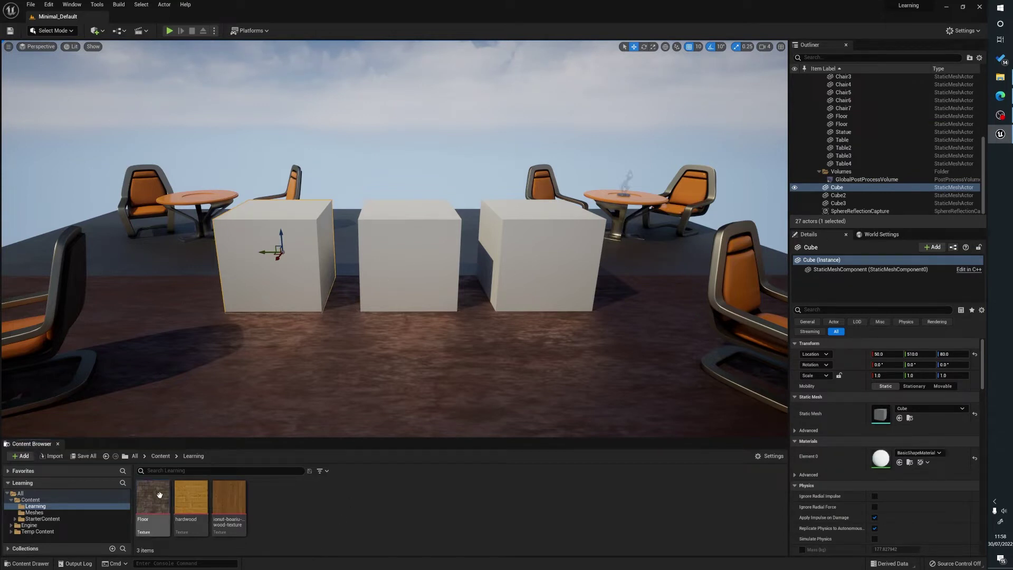
click(229, 498)
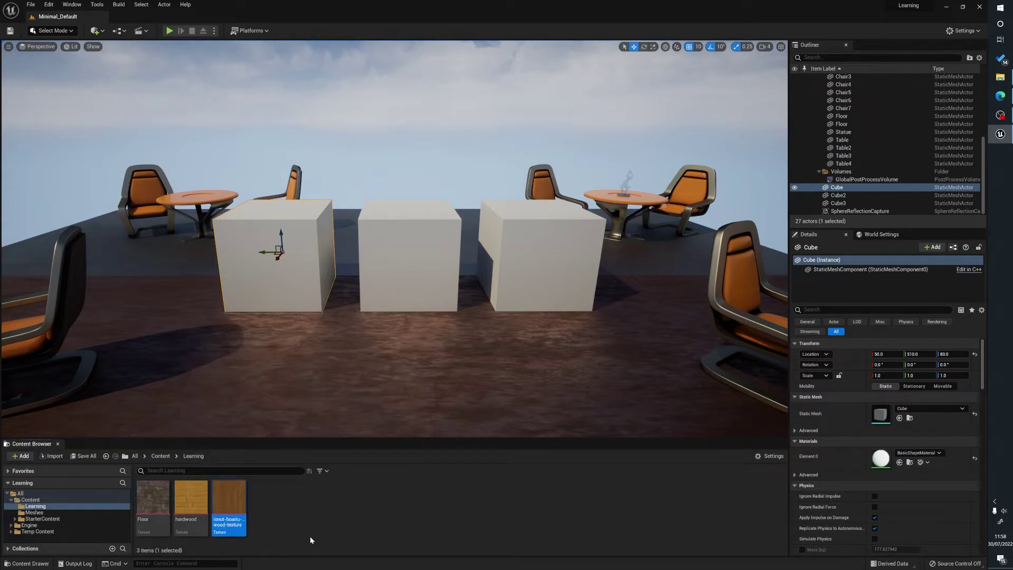
click(320, 506)
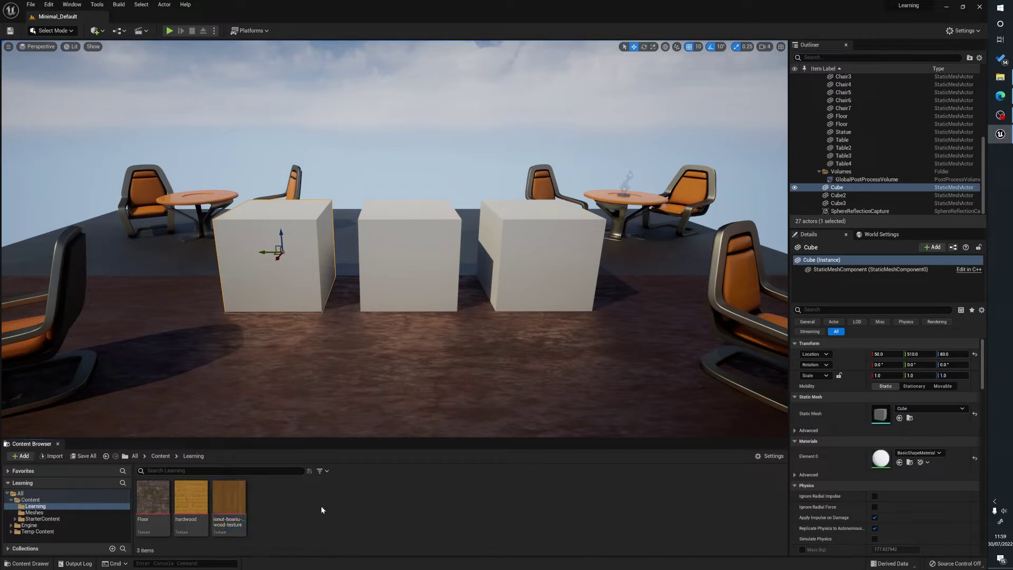
right_click(320, 506)
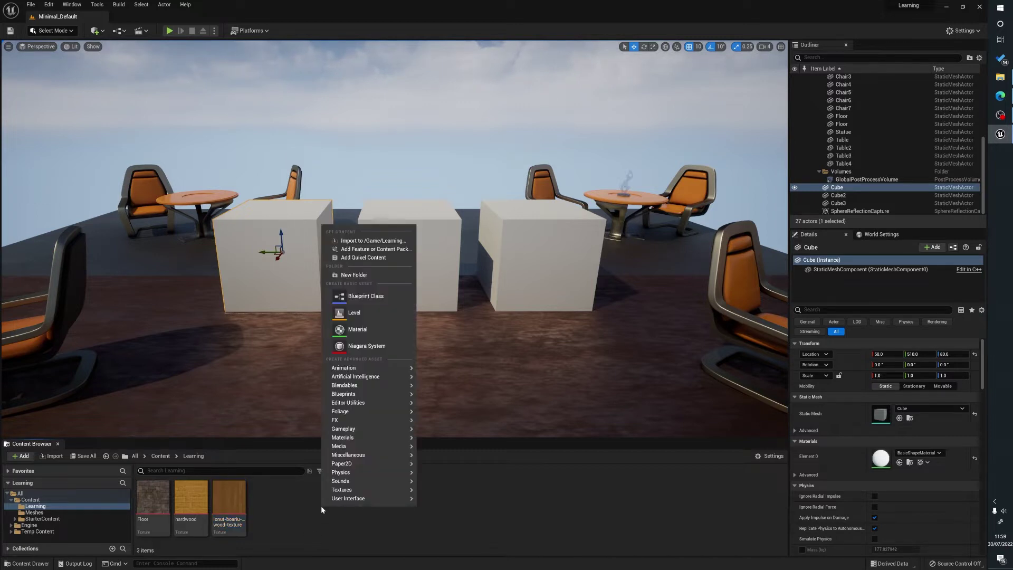
click(358, 344)
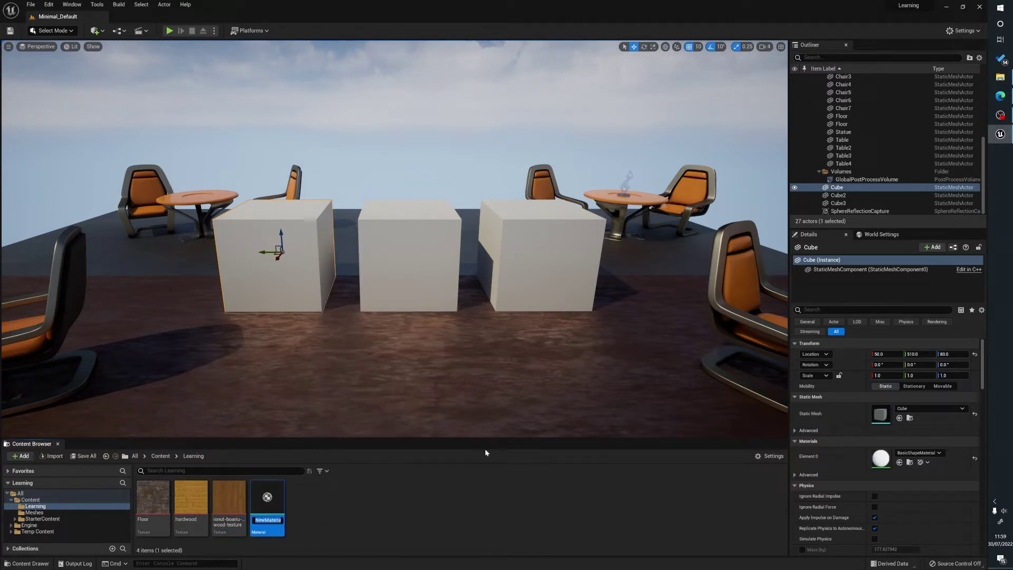
text(M_Mas)
text(terMaterial)
key(Return)
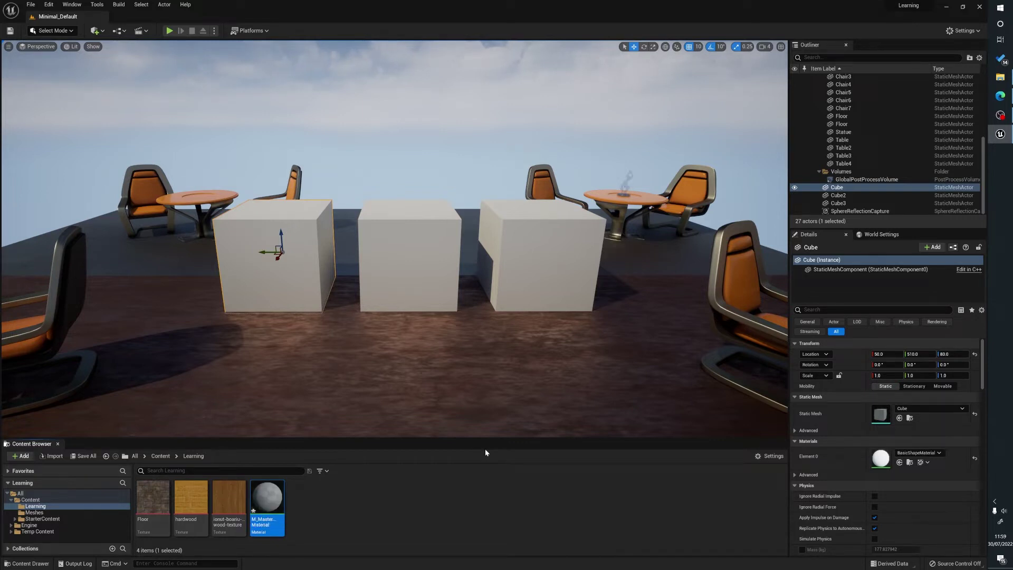
Step: Open M_MasterMaterial, add the Floor texture to the graph and wire its RGB into Base Color
double_click(260, 495)
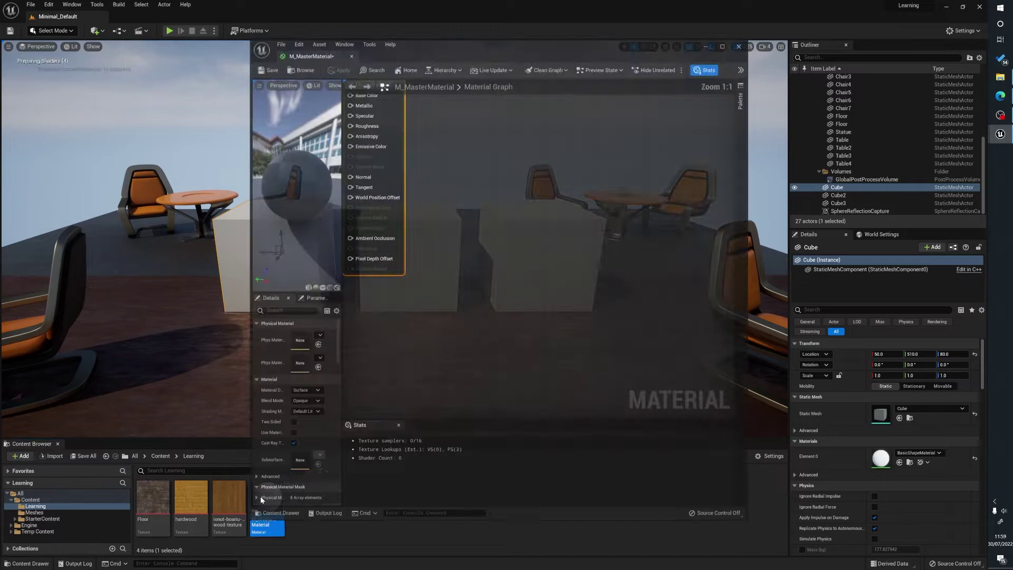
double_click(509, 46)
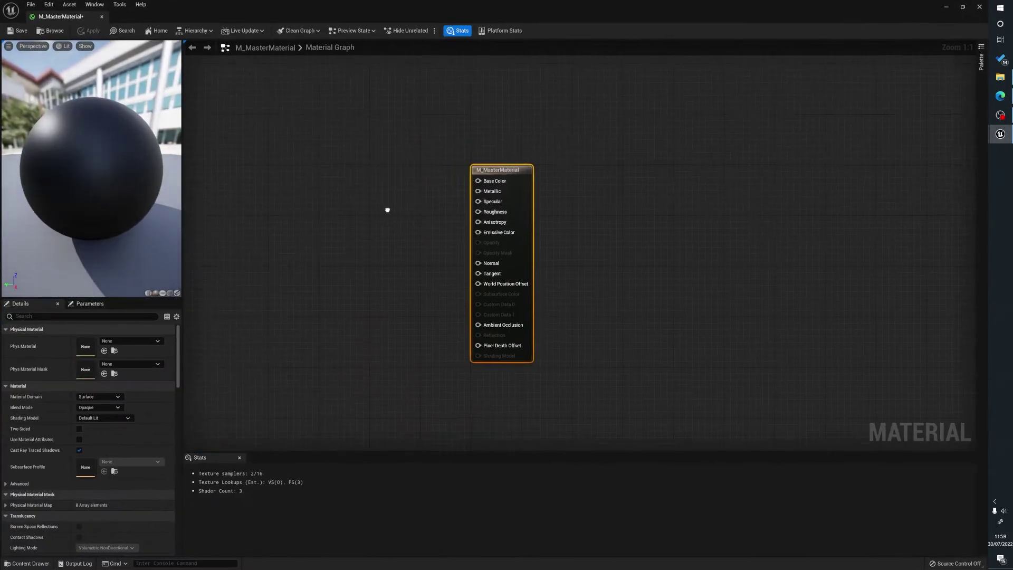
double_click(509, 8)
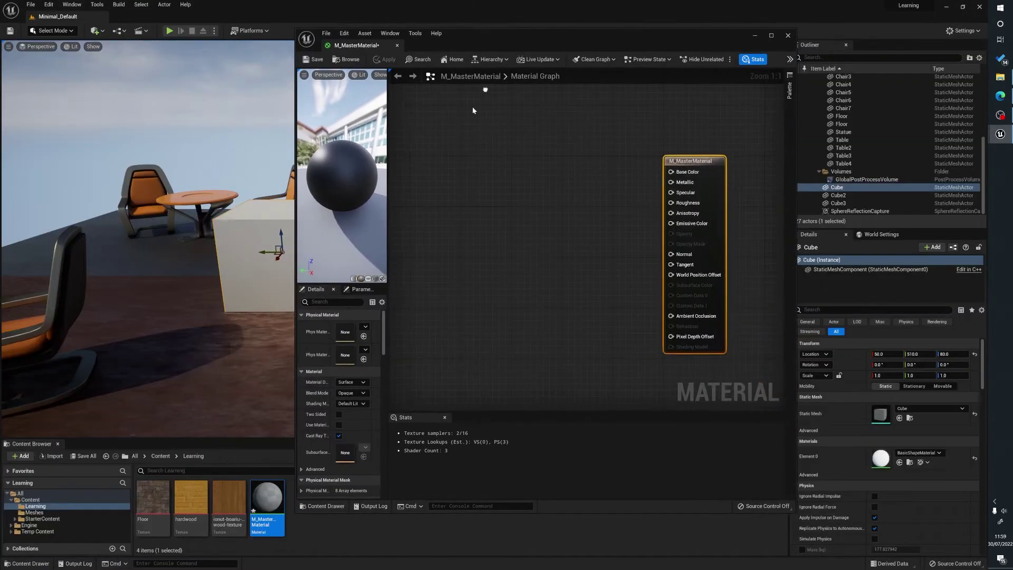
drag(153, 507, 513, 134)
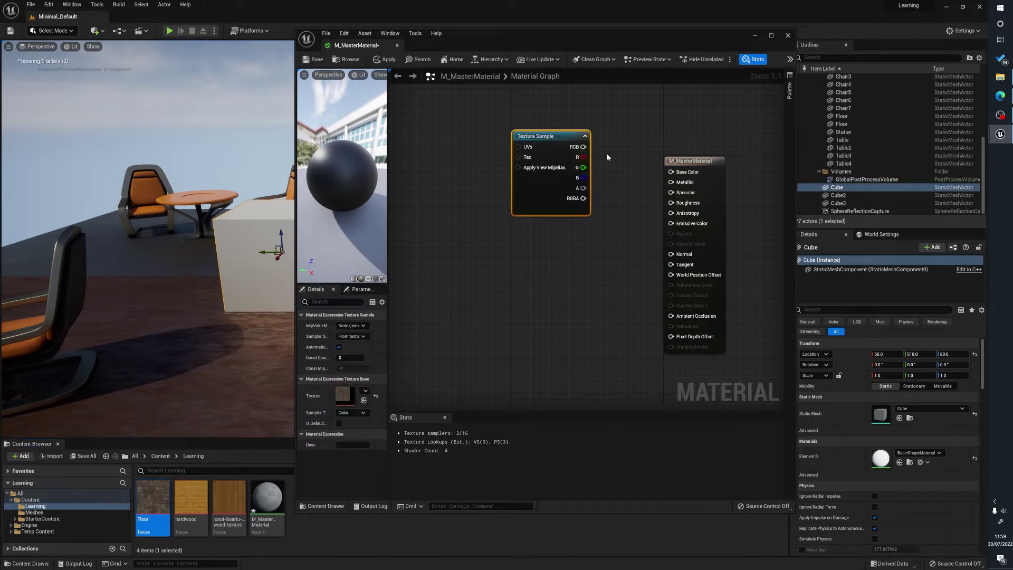
drag(582, 146, 671, 171)
Step: Add two Constant nodes and connect them to Metallic and Roughness, deleting the extra constants
double_click(636, 52)
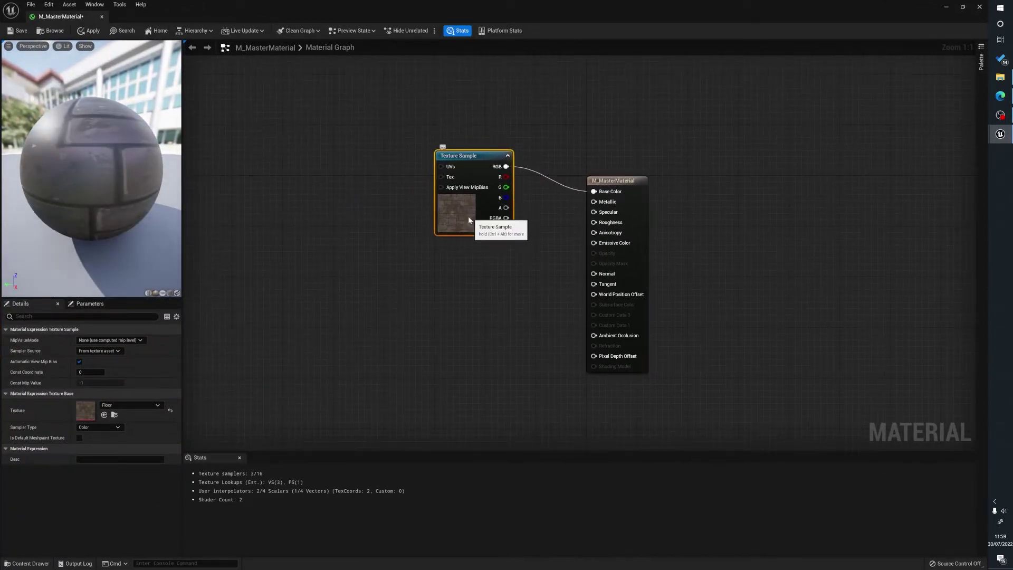
drag(469, 213, 375, 207)
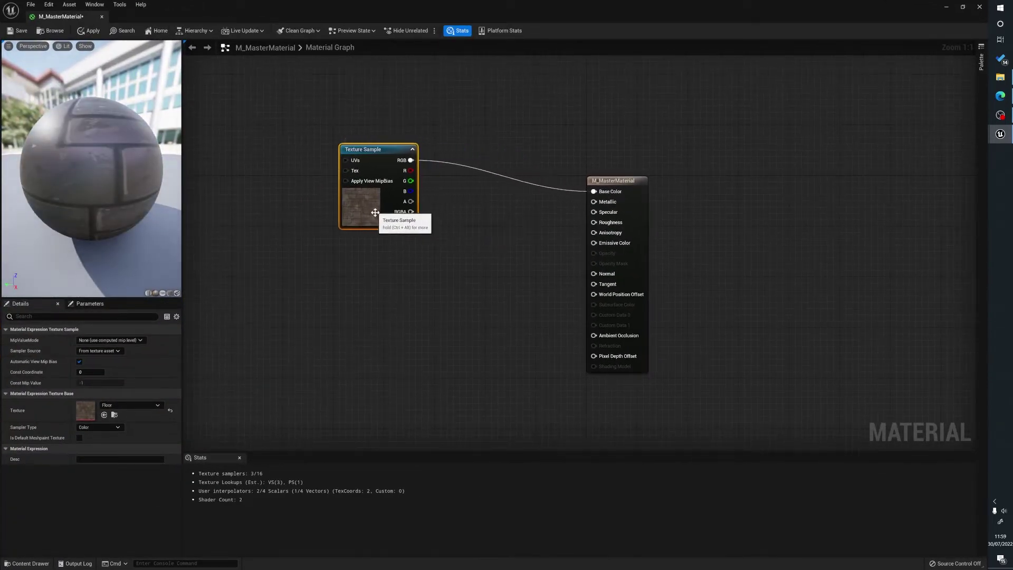
click(423, 246)
click(422, 279)
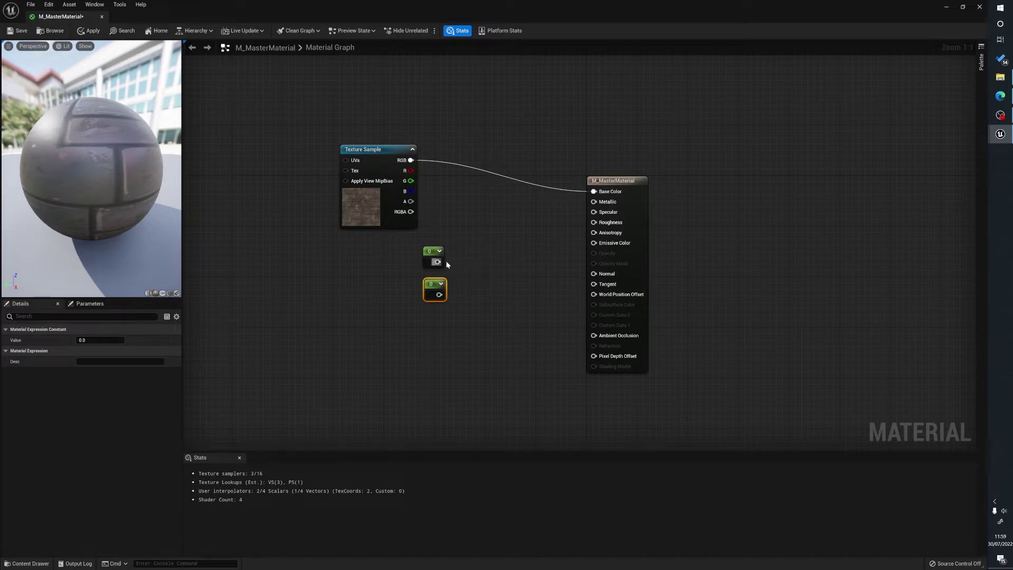
click(454, 315)
click(455, 350)
drag(506, 385, 454, 314)
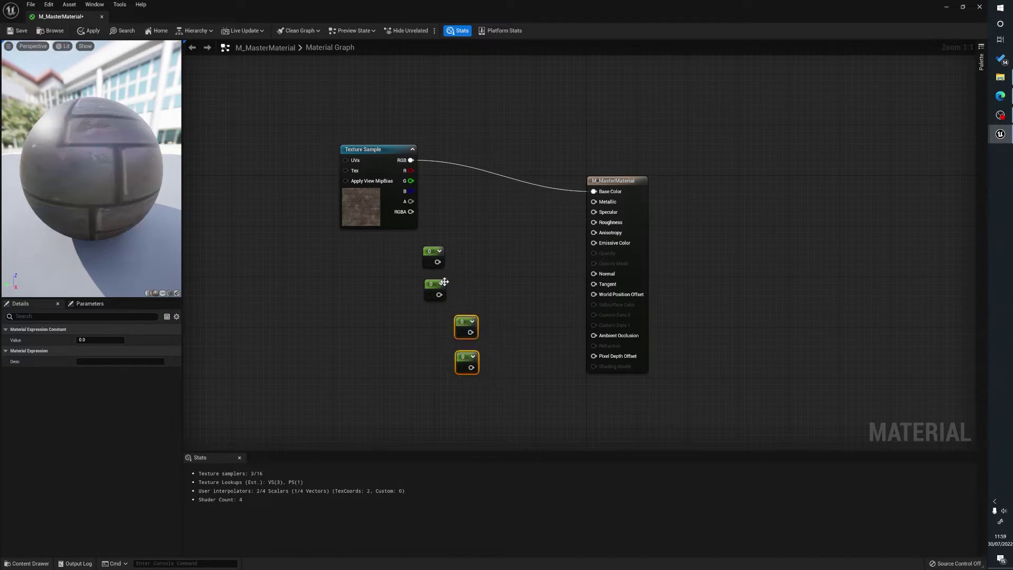
key(Delete)
drag(437, 261, 594, 201)
drag(438, 294, 594, 222)
right_drag(472, 331, 514, 328)
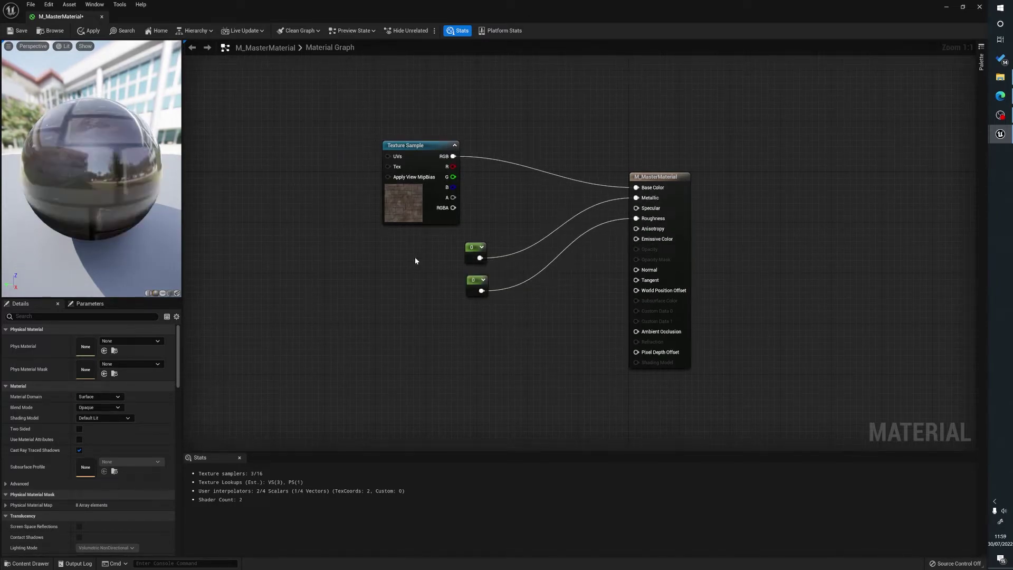
Step: Set the Roughness constant's value to 1
click(475, 288)
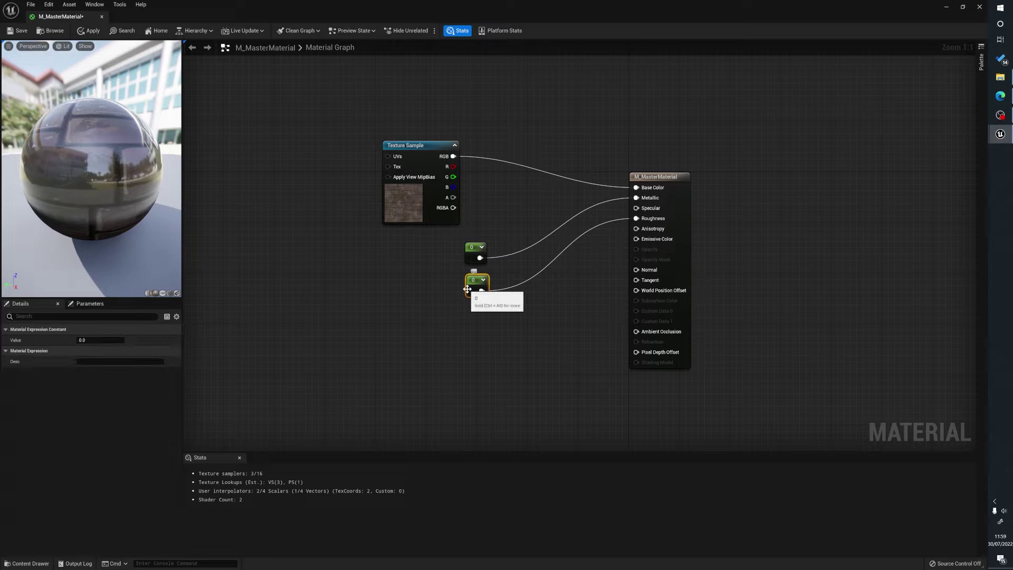
click(100, 340)
text(1)
key(Return)
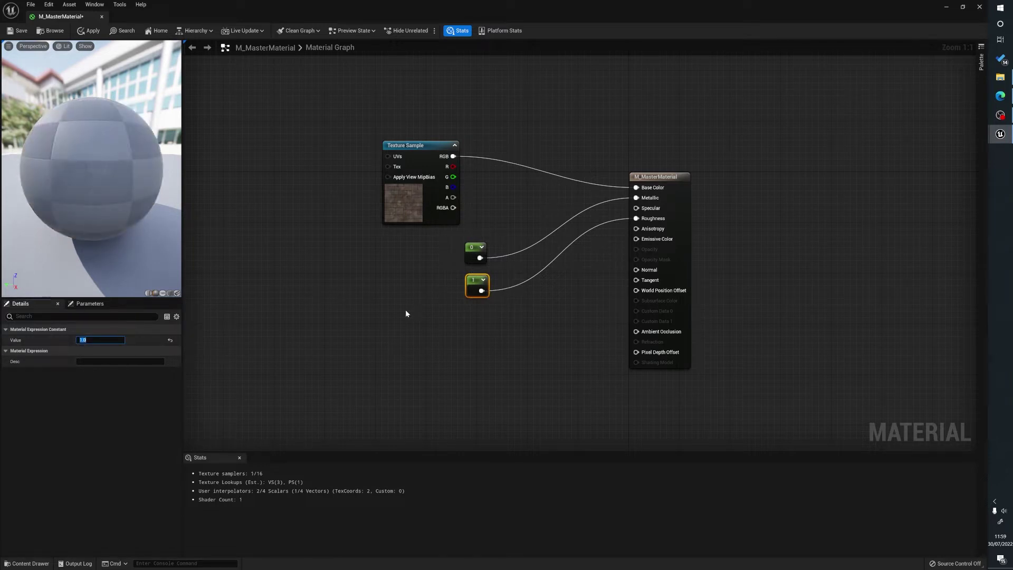
Step: Rearrange the constant and texture nodes in the graph for a tidier layout
ctrl+click(475, 247)
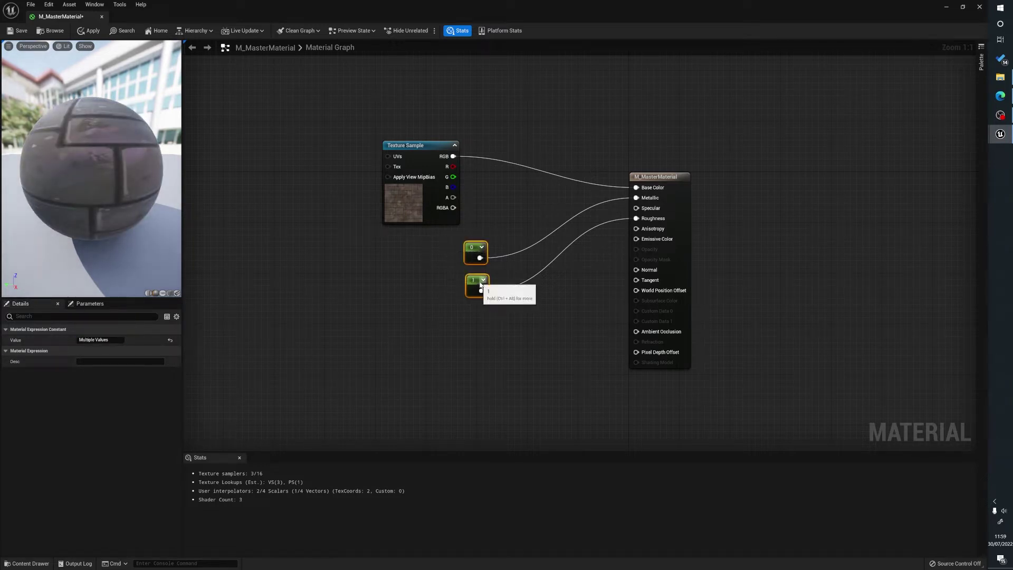
drag(482, 285, 449, 283)
click(493, 302)
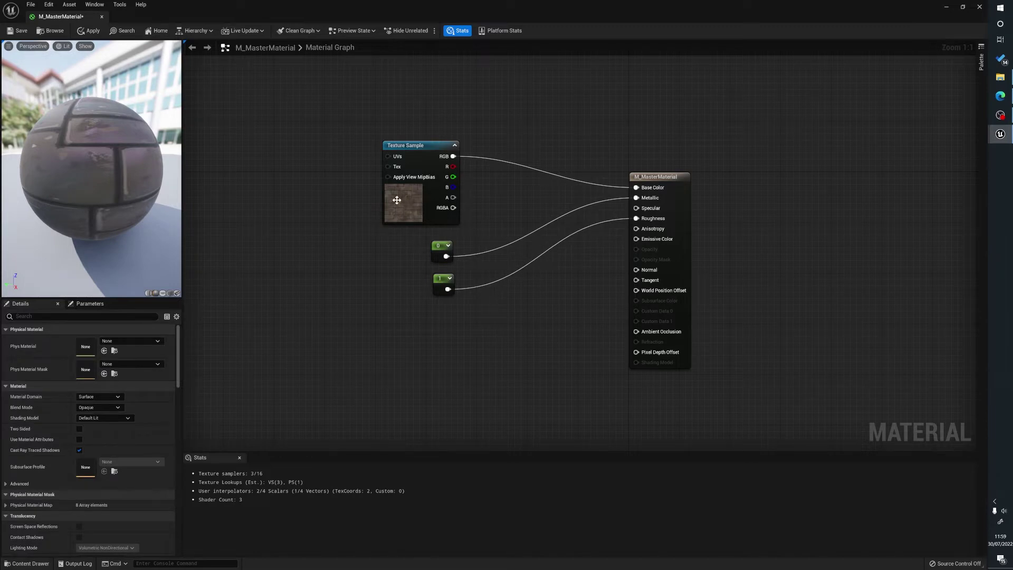
click(416, 206)
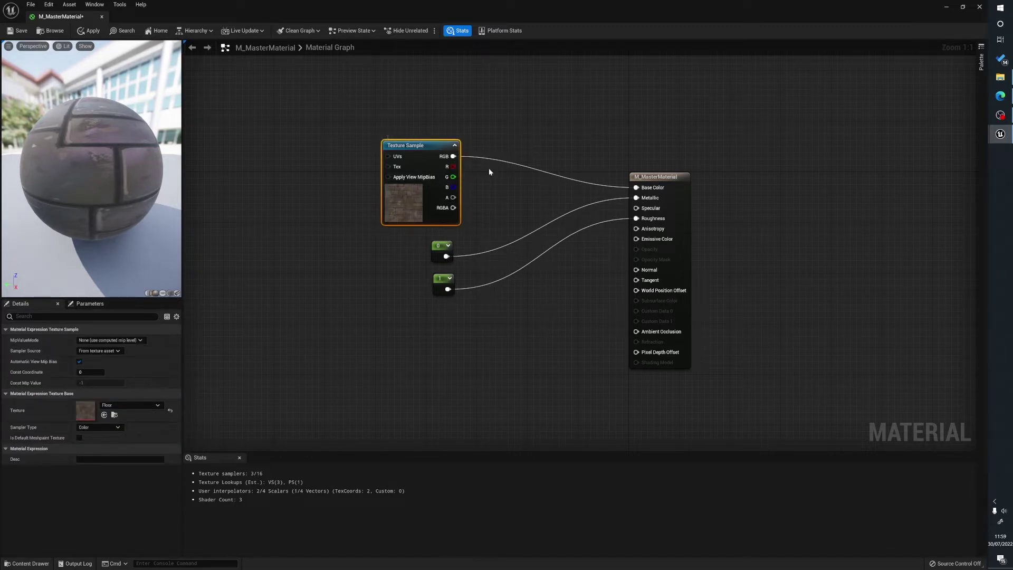
drag(453, 157, 485, 179)
click(504, 122)
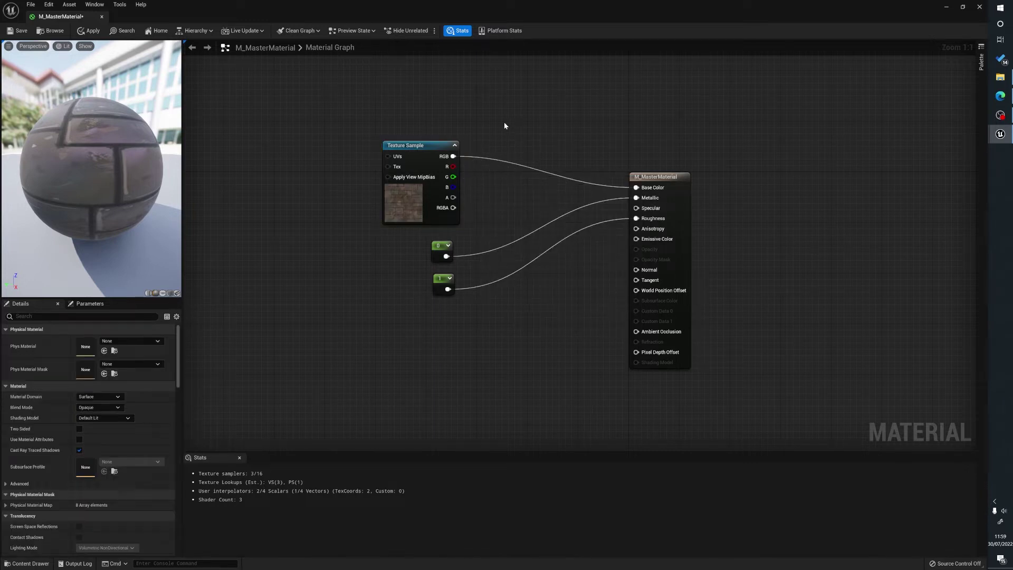
right_drag(453, 218, 485, 234)
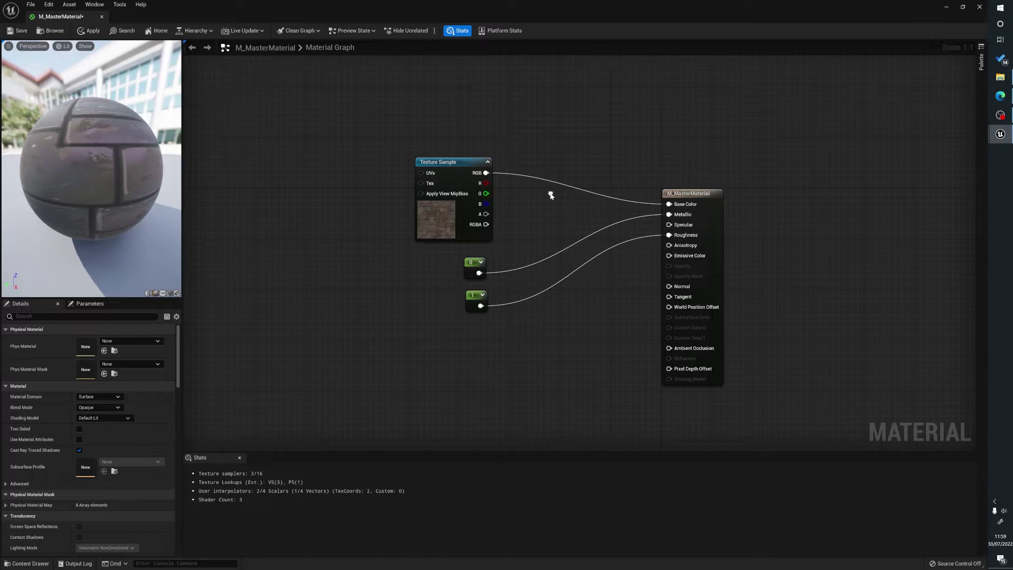
Step: Convert the texture sample into a parameter named BasecolorTexture
click(441, 218)
right_click(447, 211)
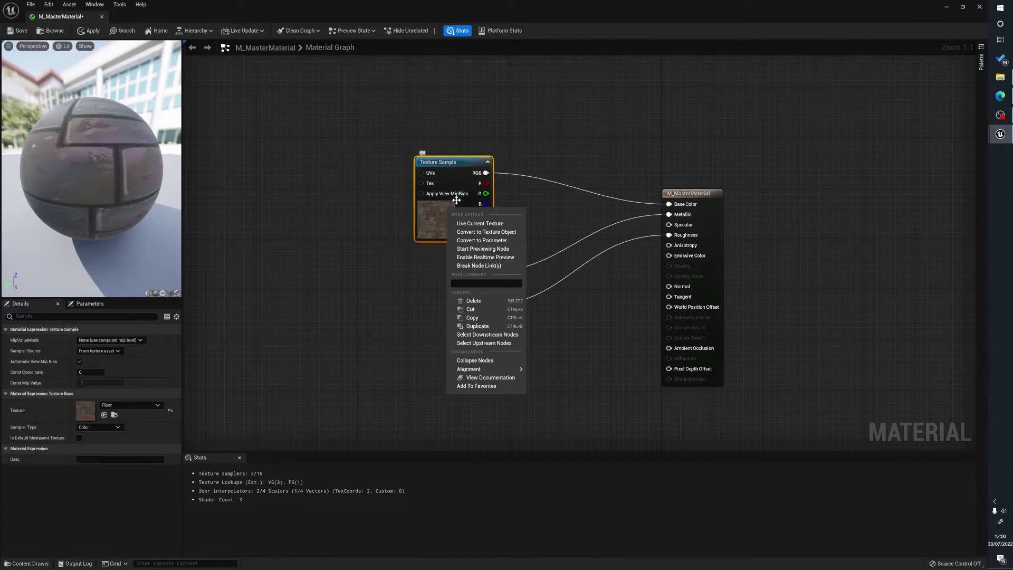
click(466, 244)
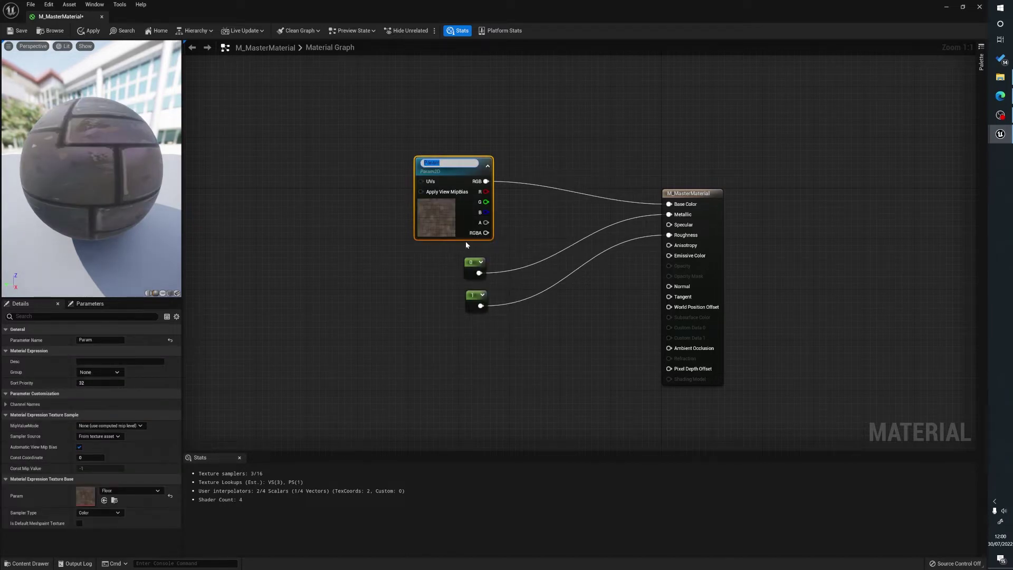
text(BasecolorTexture)
key(Return)
Step: Convert the 0 and 1 constants into scalar parameters named Metallic and Roughness
right_click(471, 272)
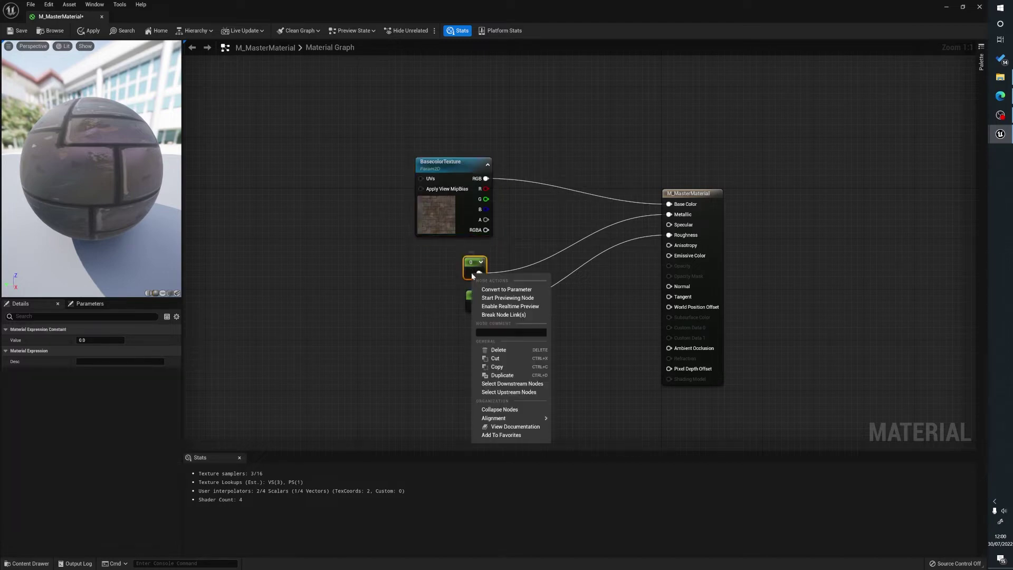
click(492, 289)
text(Metallic)
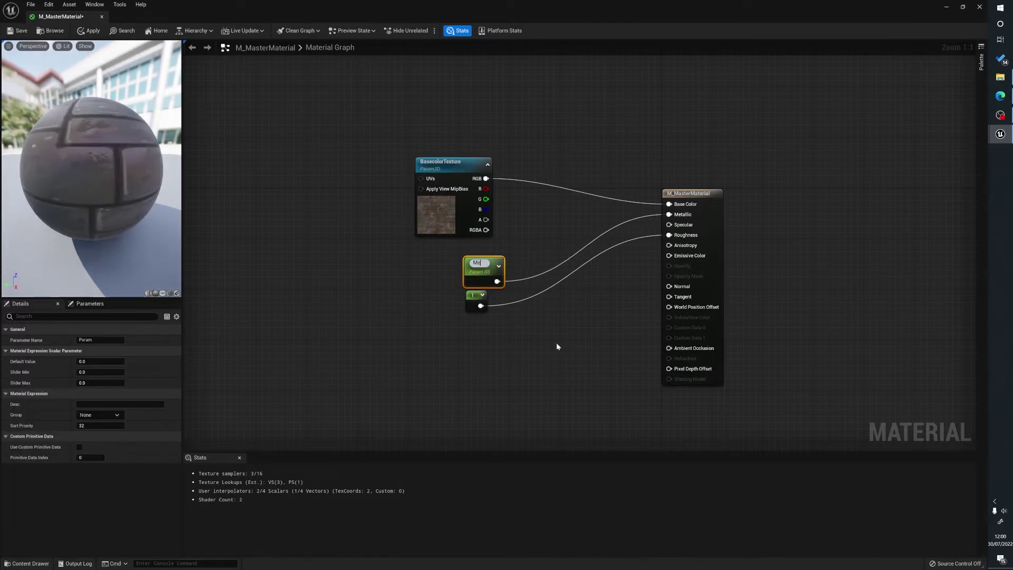
key(Return)
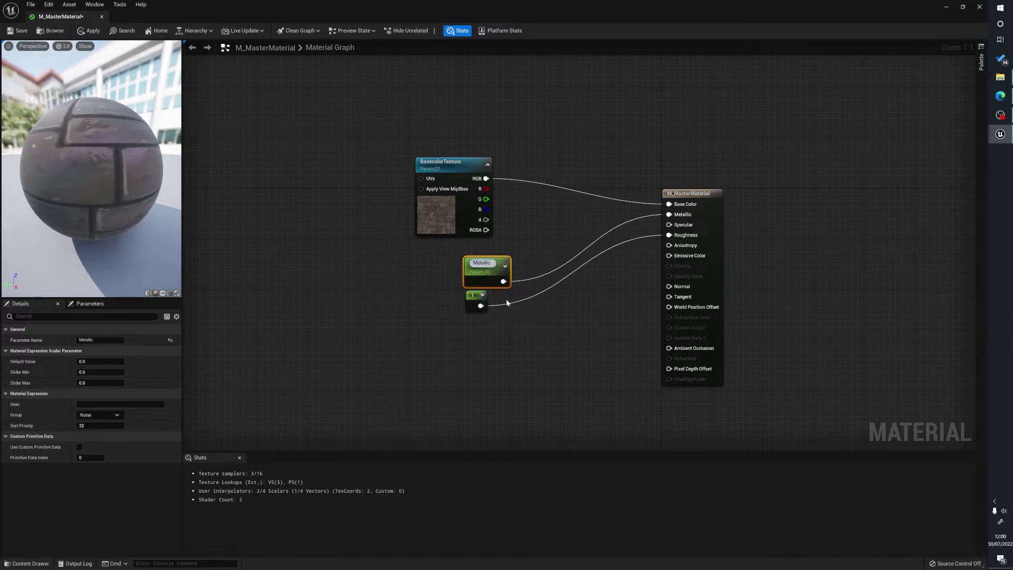
right_click(475, 301)
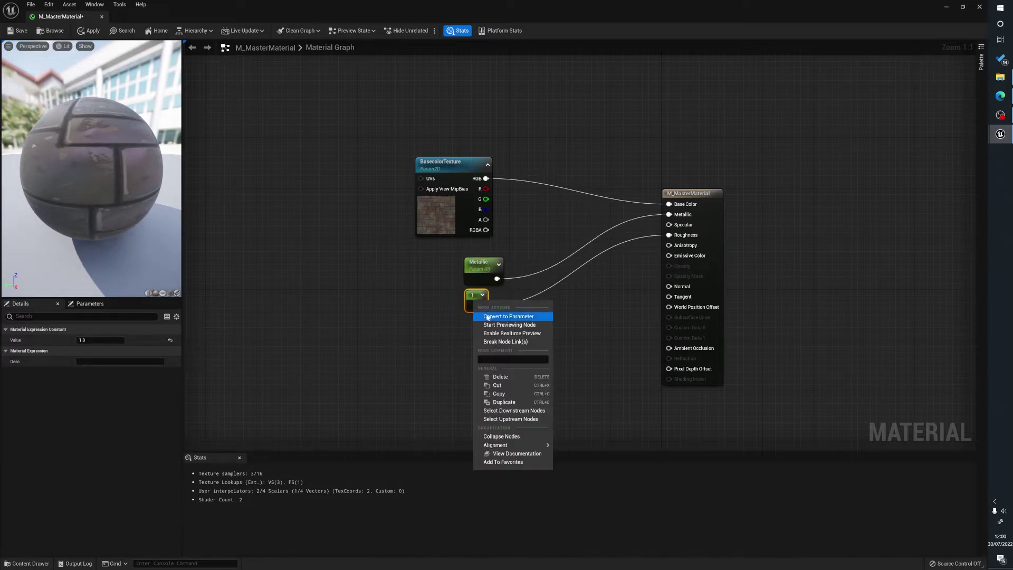
click(486, 317)
text(Roughness)
key(Return)
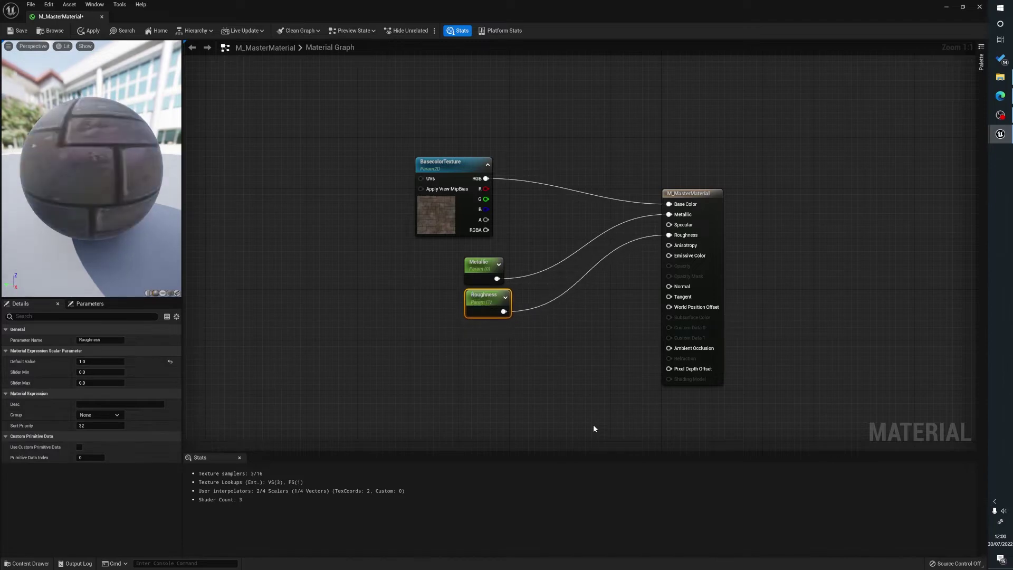
drag(475, 304, 468, 304)
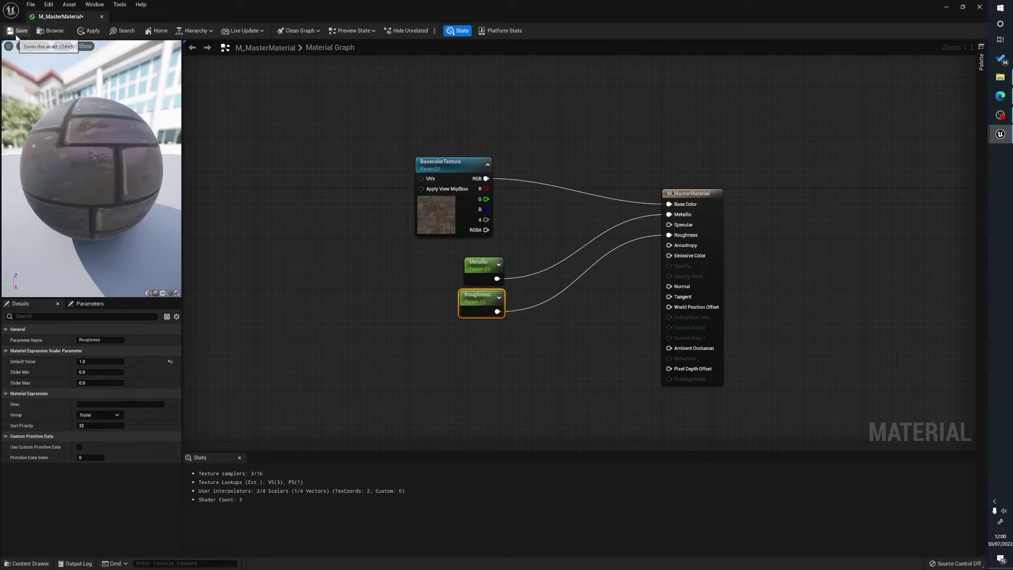
Step: Save and close the master material, then create a material instance from it
key(ctrl+s)
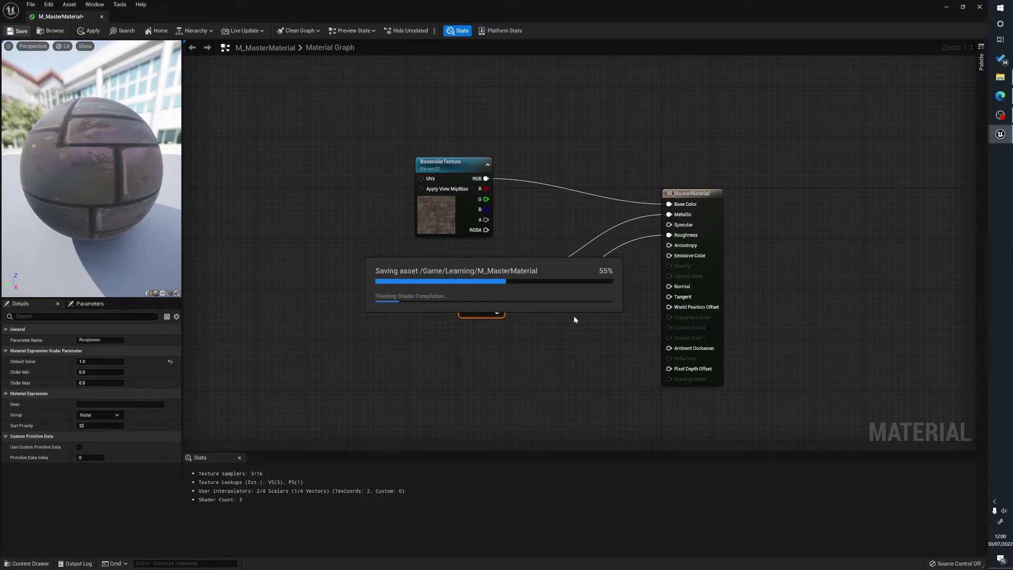
click(979, 7)
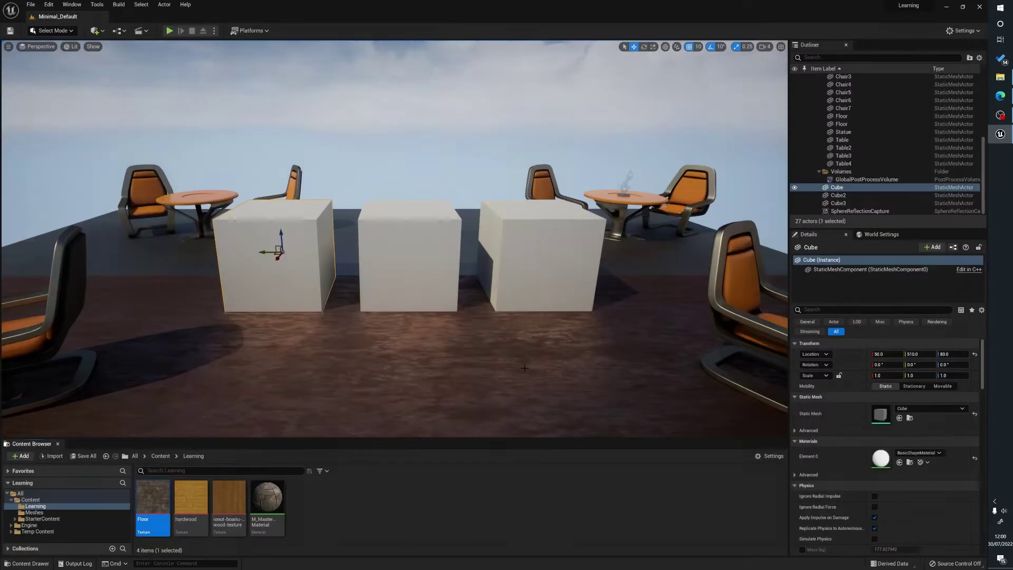
click(269, 499)
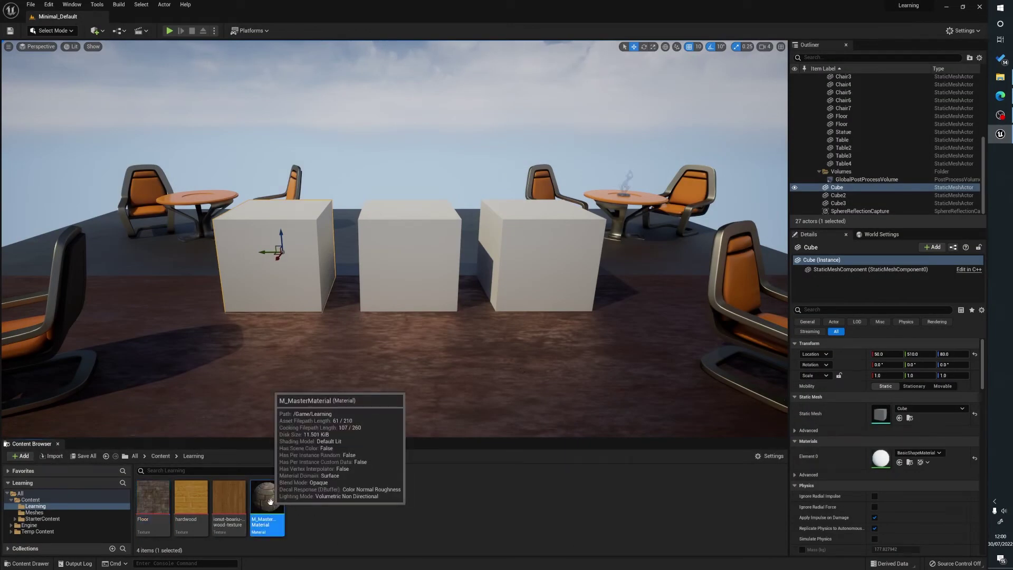
right_click(270, 500)
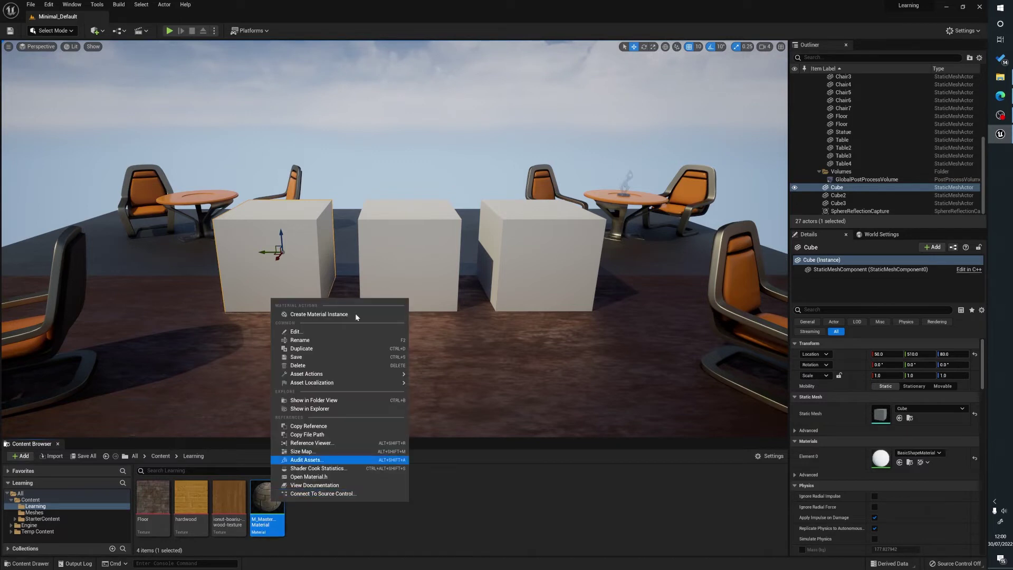
click(309, 314)
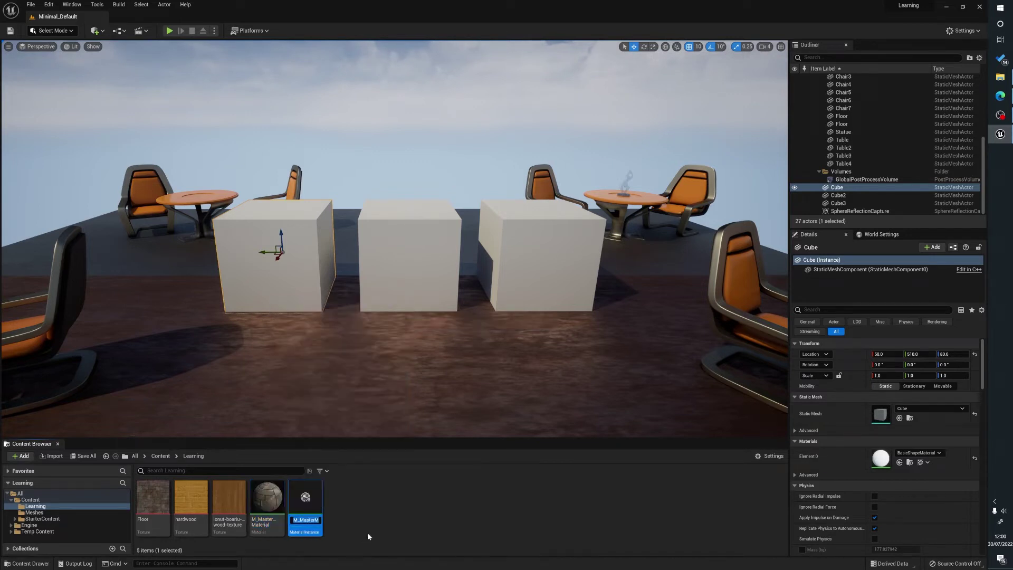
Step: Name the new instance M_Floor_V1 and apply it to the left cube
text(M_Mast)
key(BackSpace)
key(BackSpace)
key(BackSpace)
key(BackSpace)
text(Floor_V1)
key(Return)
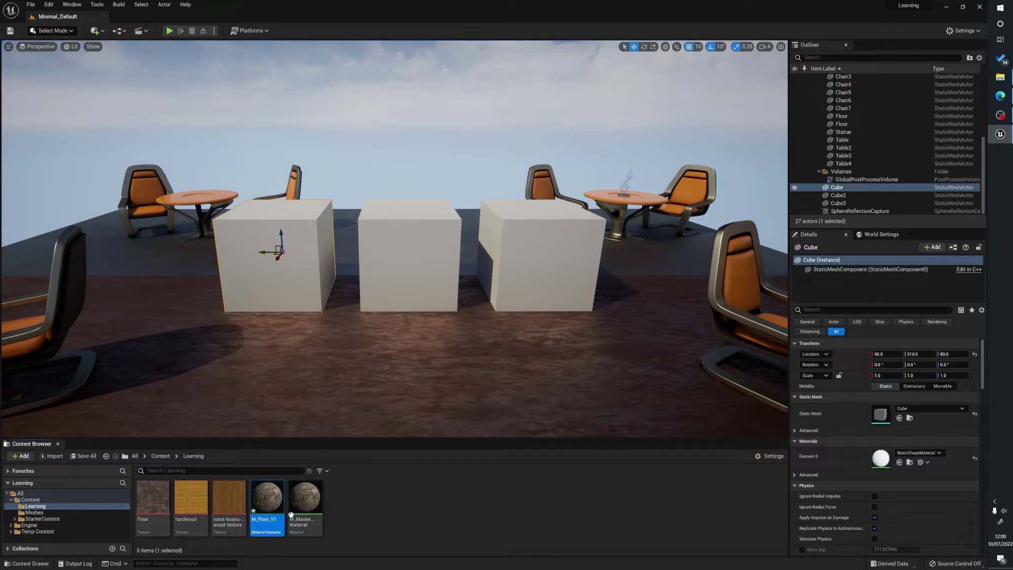
drag(269, 501, 301, 280)
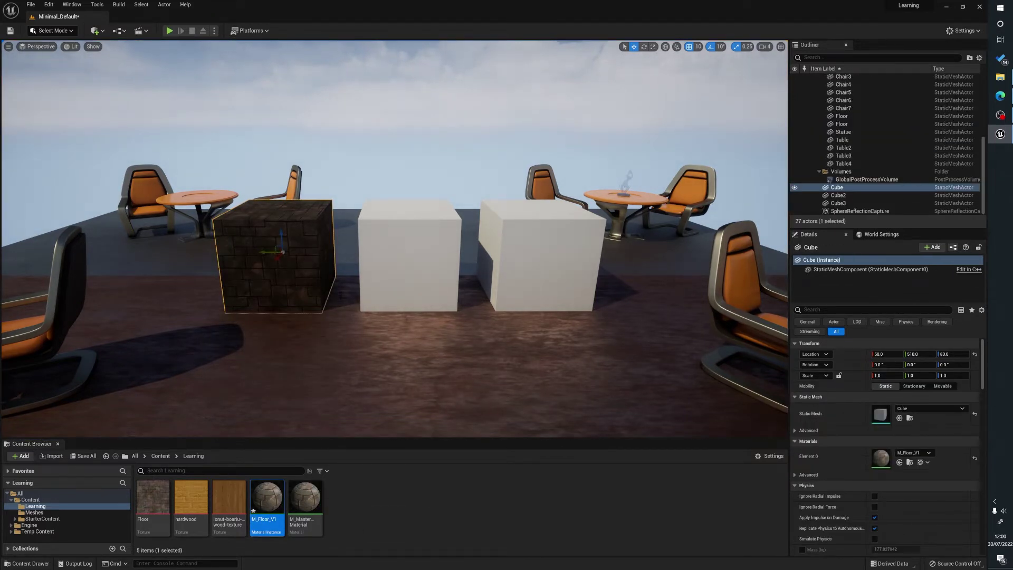
Step: Open M_Floor_V1 and override its Roughness to 0.1
double_click(270, 509)
double_click(528, 5)
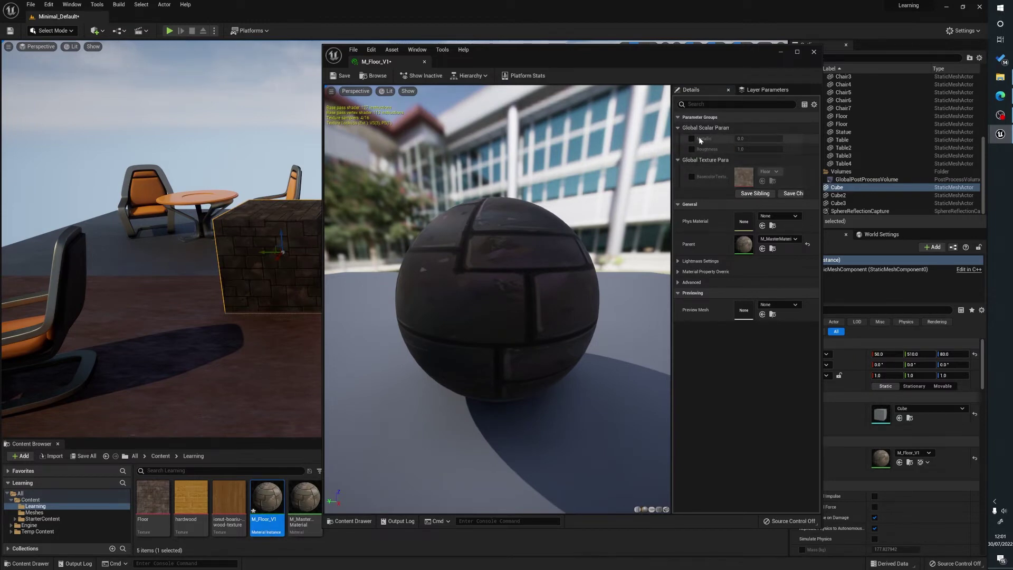
click(691, 149)
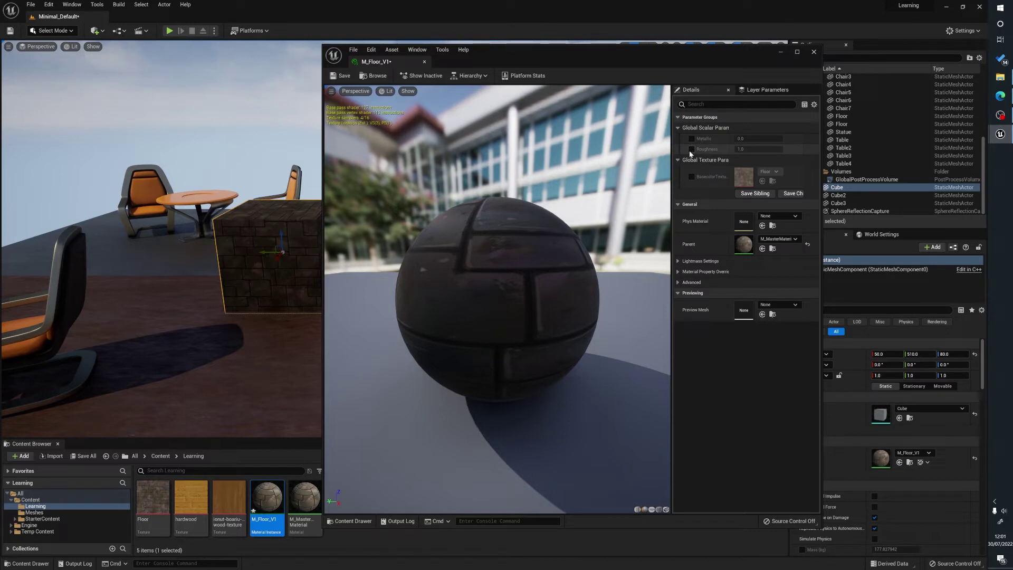
drag(774, 153, 760, 152)
click(767, 153)
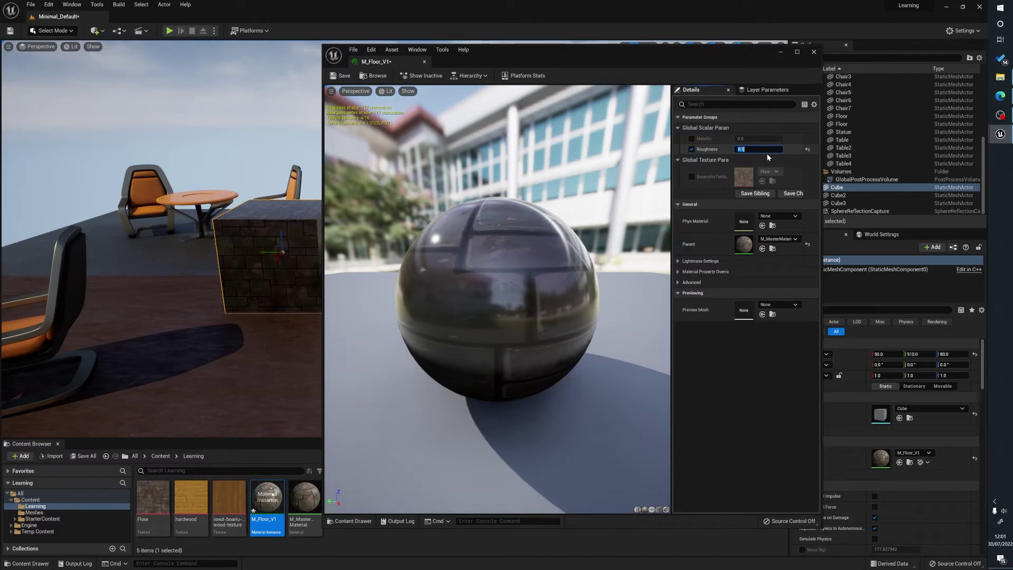
drag(245, 252, 232, 235)
Step: Override Metallic to 1.0, then save and close the M_Floor_V1 editor
click(691, 138)
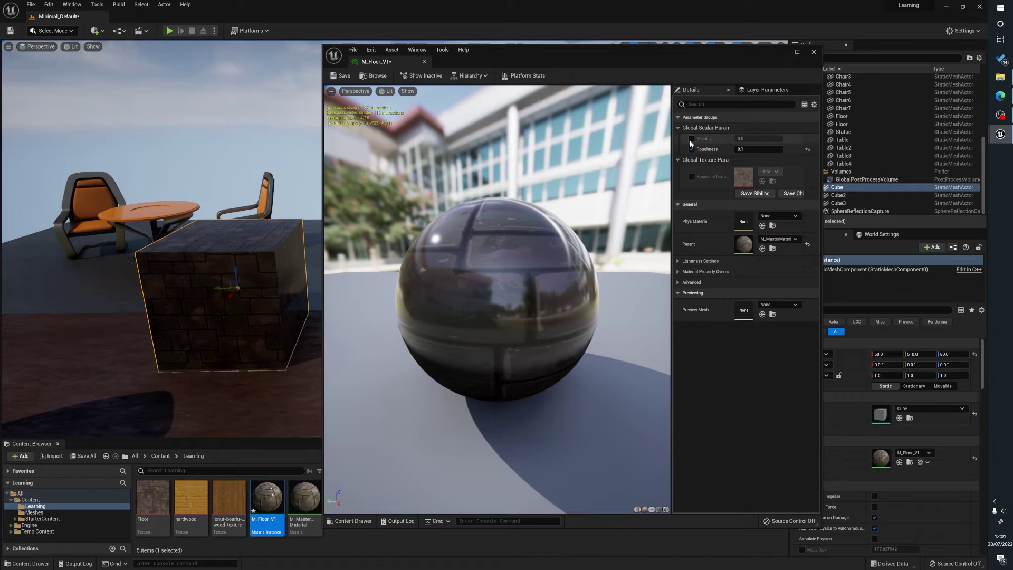
click(758, 138)
text(1)
key(Return)
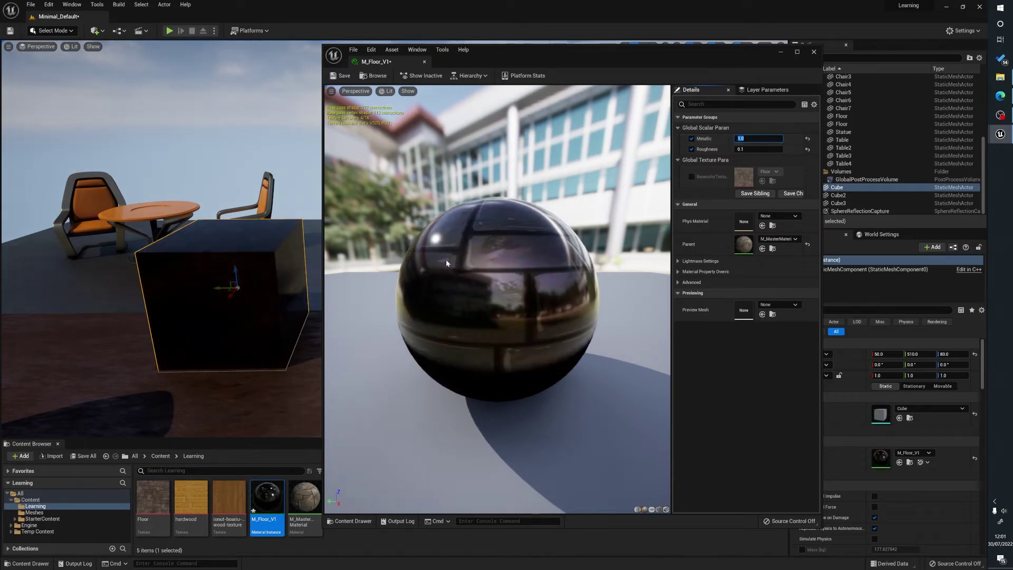
drag(445, 259, 575, 266)
right_drag(206, 226, 233, 235)
click(344, 75)
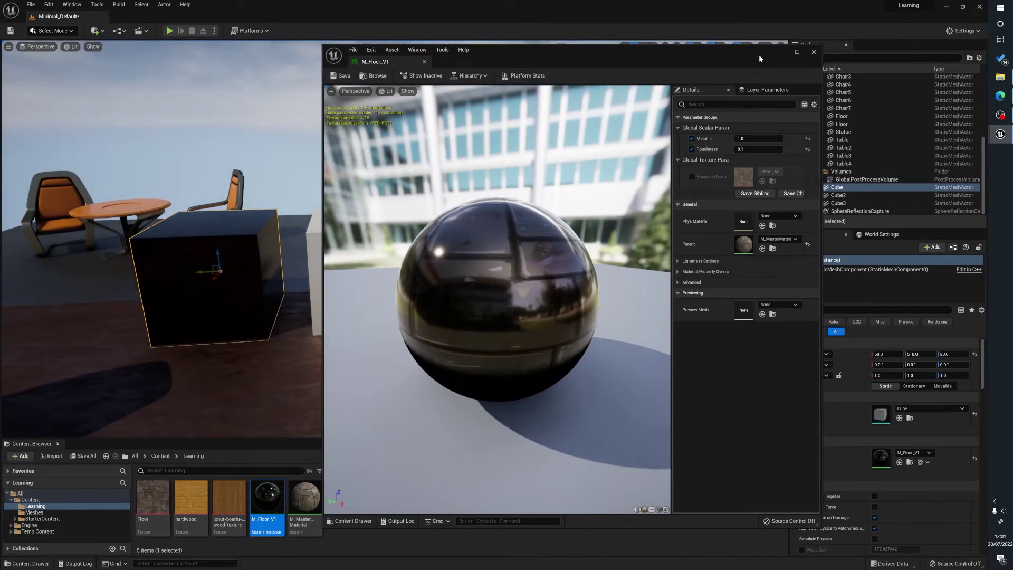
click(814, 52)
Step: Create two more material instances from M_MasterMaterial
key(Right)
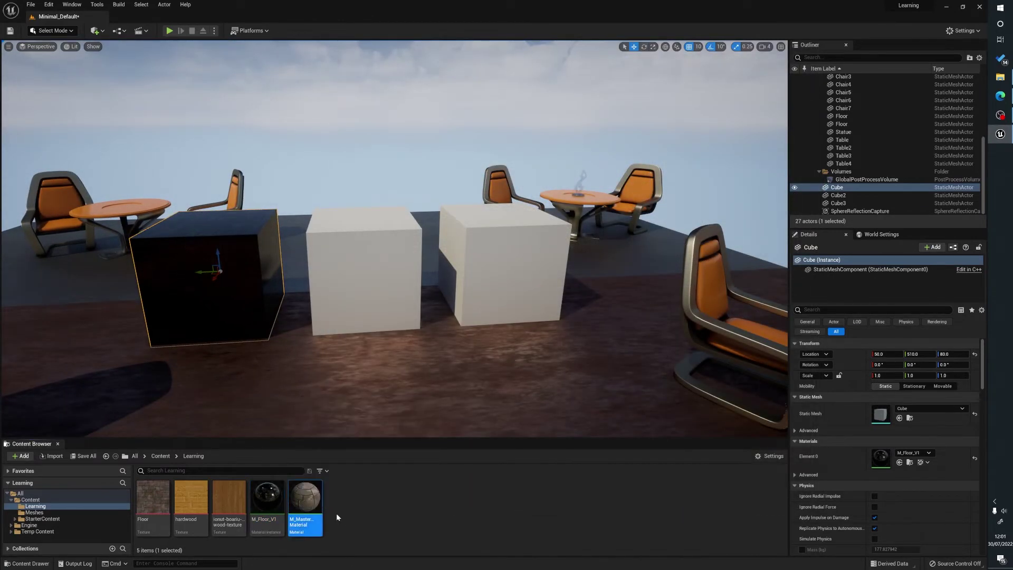
right_click(309, 508)
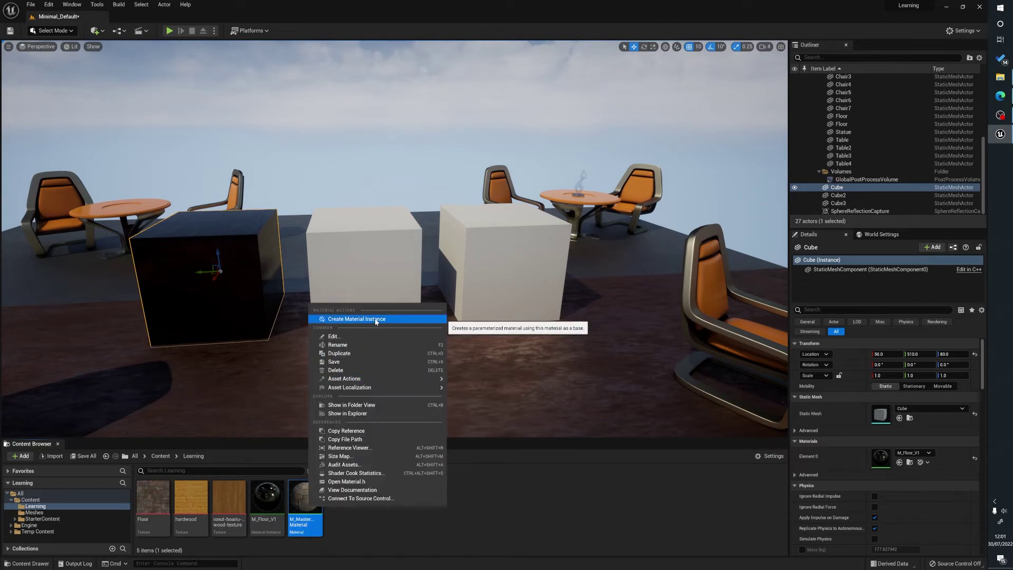
click(376, 319)
right_click(309, 508)
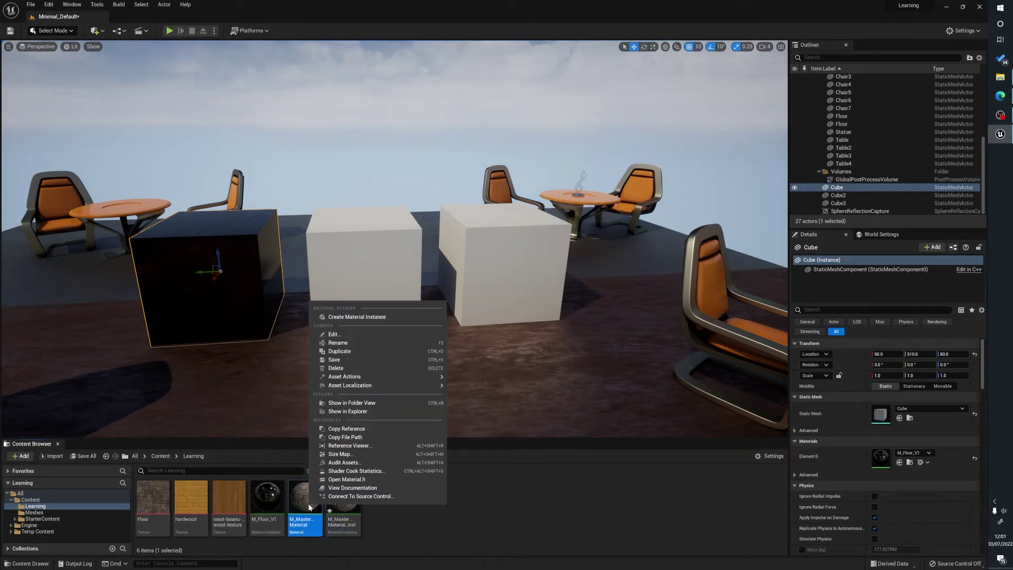
click(374, 319)
Step: Rename the first new instance MI_Floor_V2
key(End)
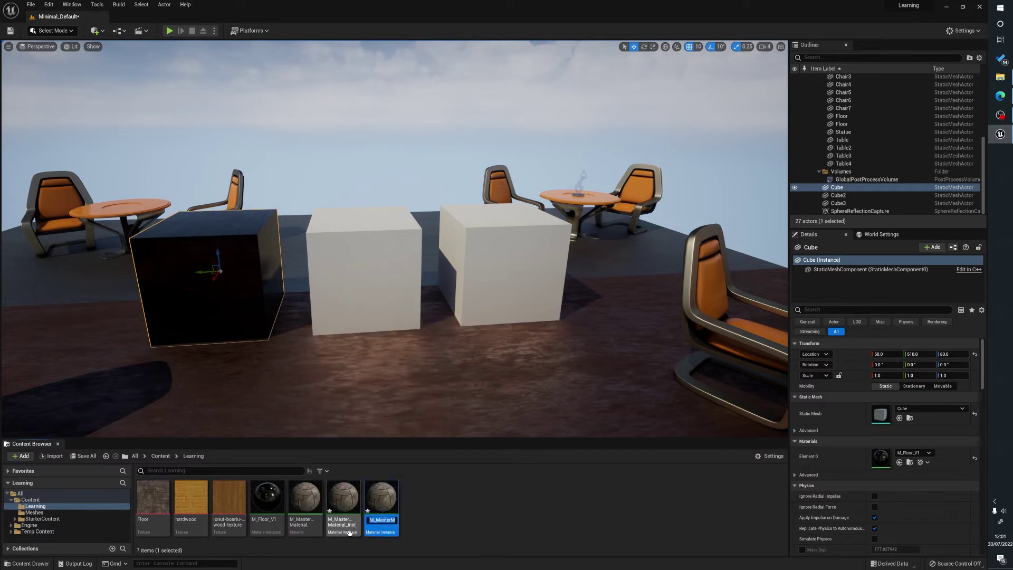
key(ctrl+a)
text(MI_Floor_V2)
key(Return)
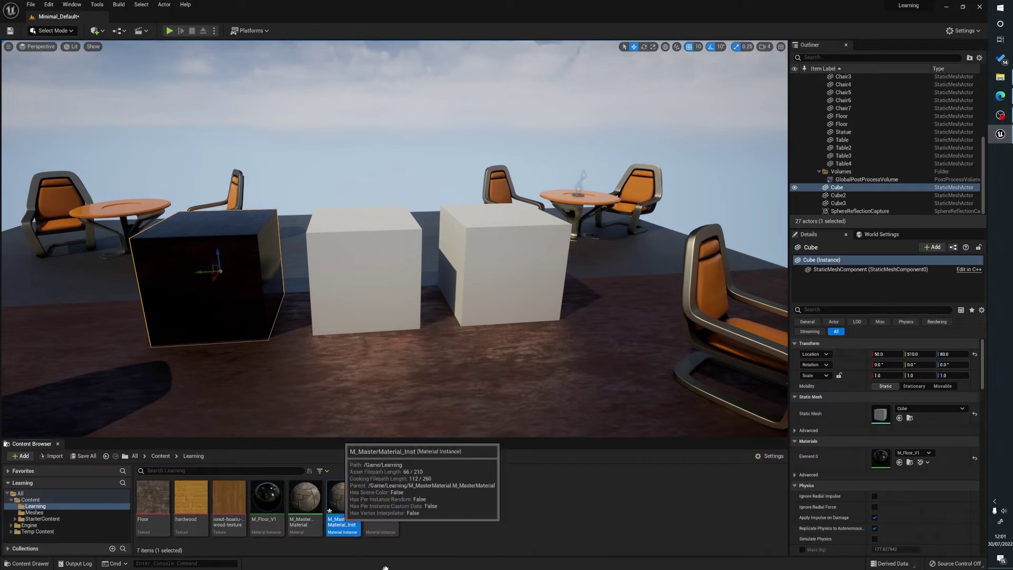
Step: Rename the other instance MI_Floor_V3 and apply the instances to the middle and right cubes
click(343, 498)
key(F2)
text(MI_Floor_V2)
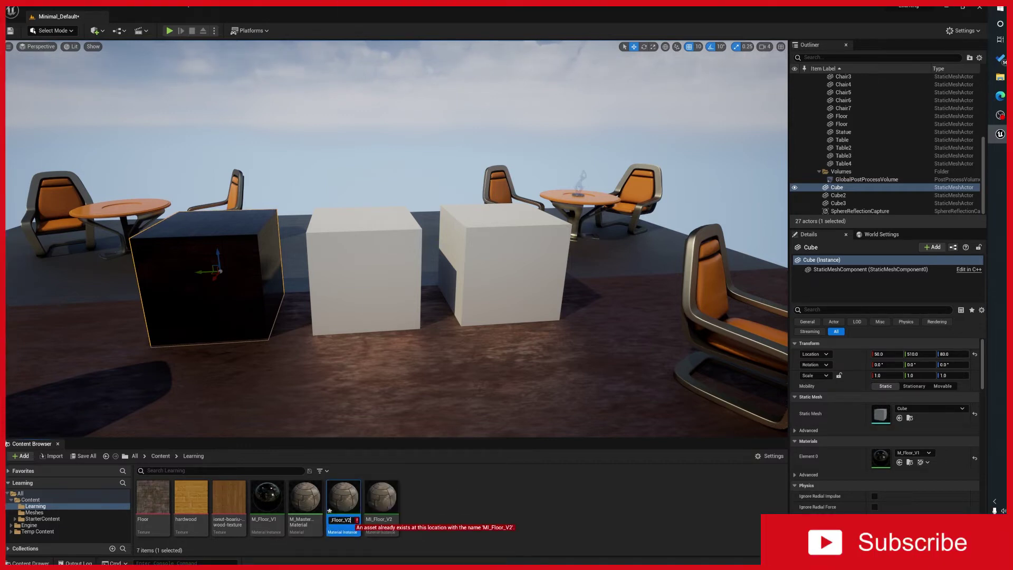
key(BackSpace)
text(3)
key(Return)
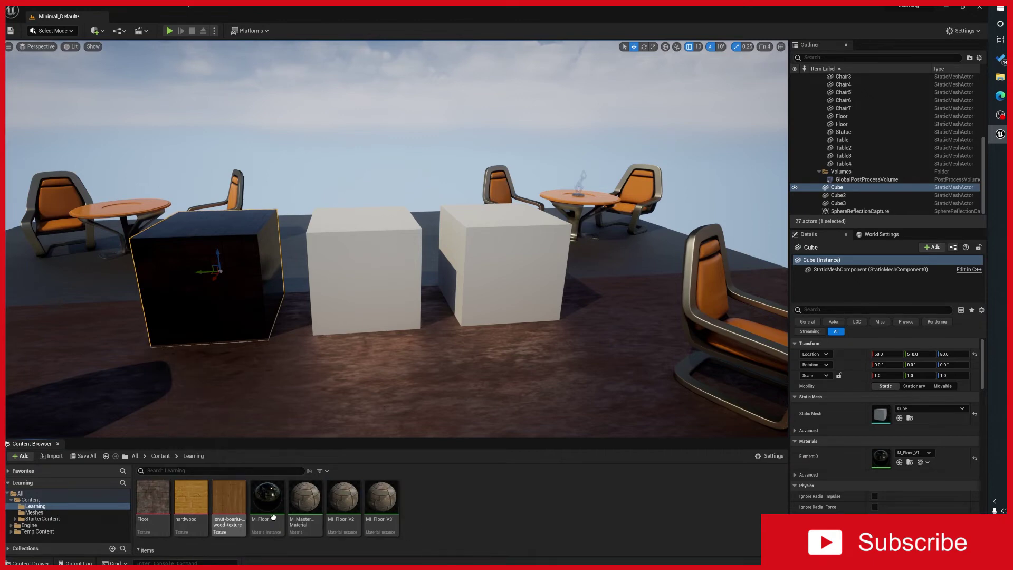
drag(381, 498, 493, 269)
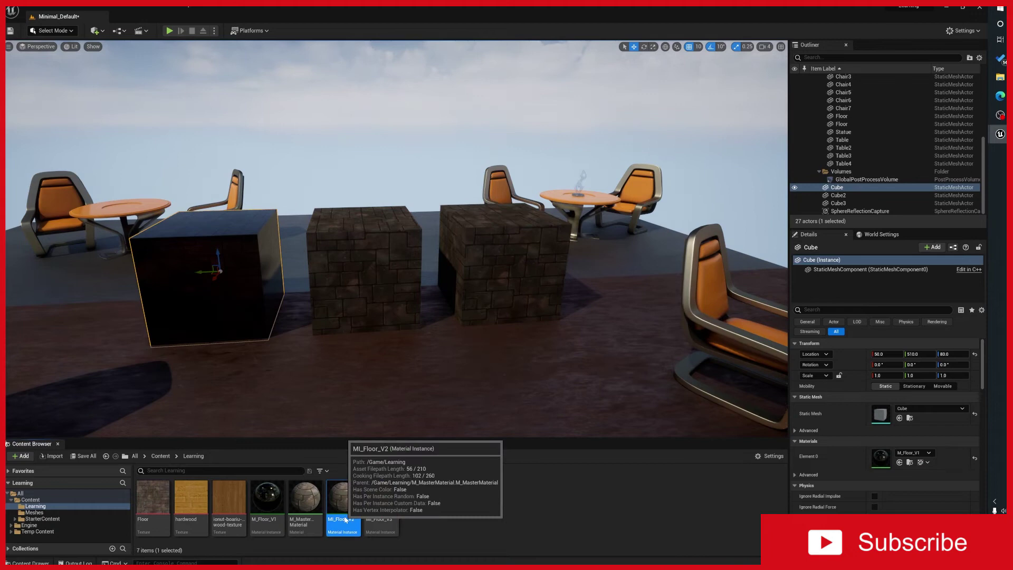
Step: Override MI_Floor_V2's BasecolorTexture with the hardwood texture
double_click(344, 515)
click(692, 176)
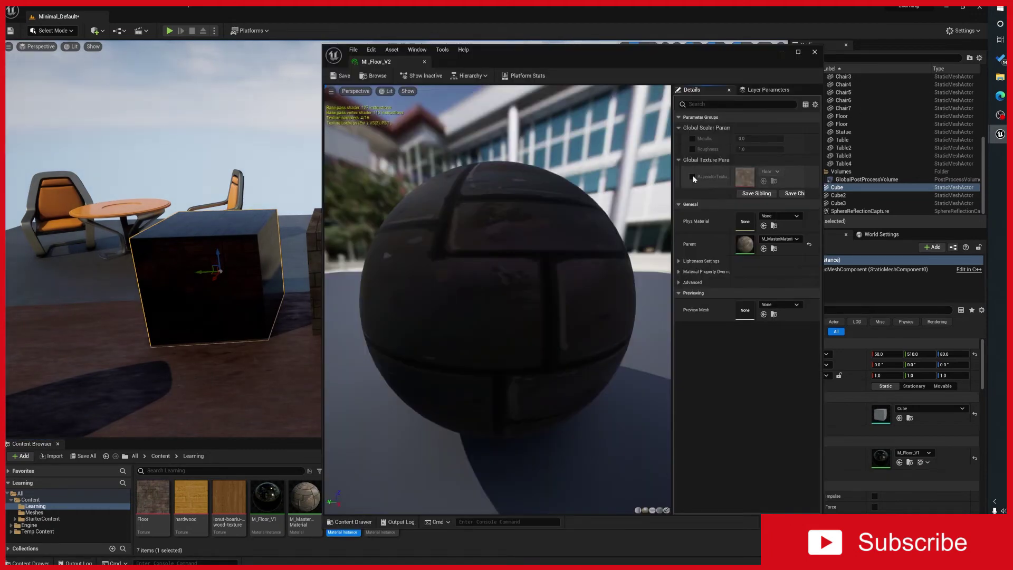
drag(191, 498, 760, 178)
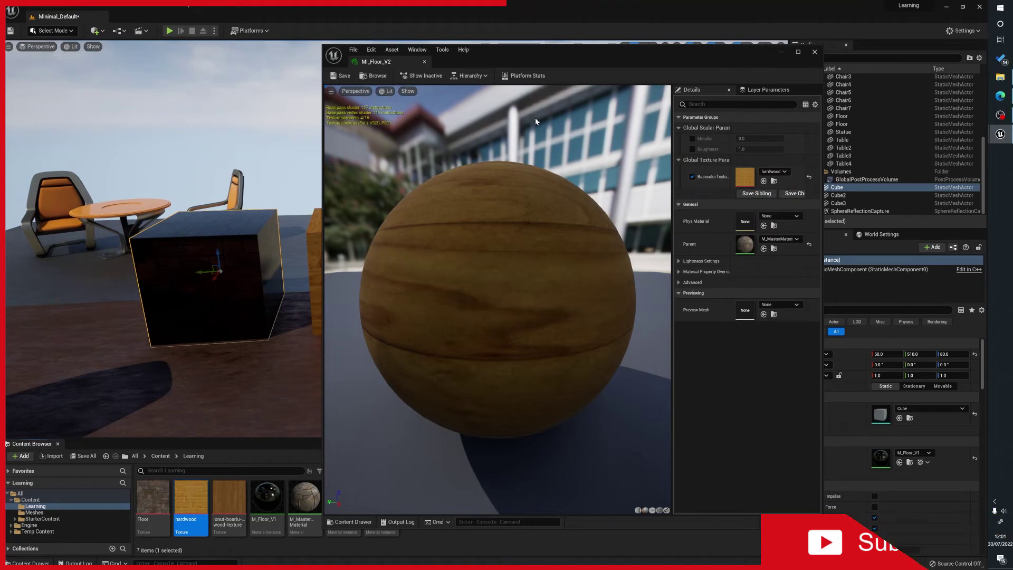
click(814, 51)
Step: Override MI_Floor_V3's BasecolorTexture with the other wood texture and save it
click(381, 499)
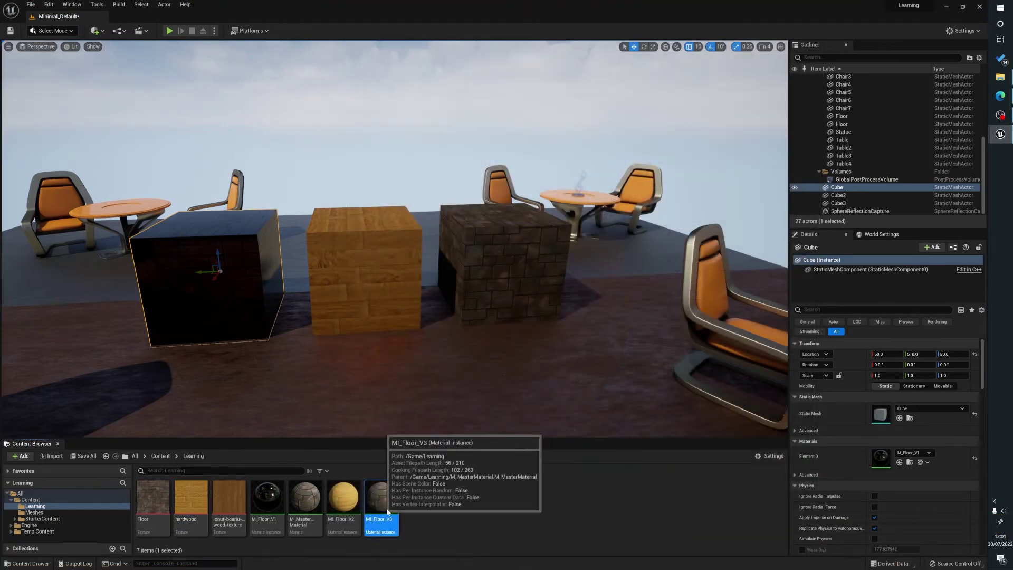
double_click(381, 499)
click(693, 176)
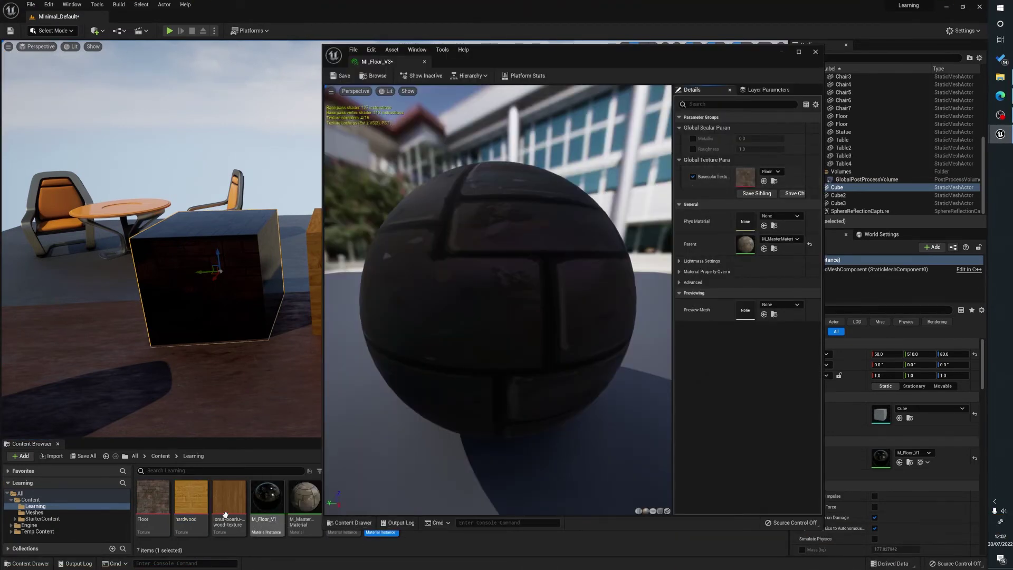
drag(229, 498, 746, 178)
click(340, 75)
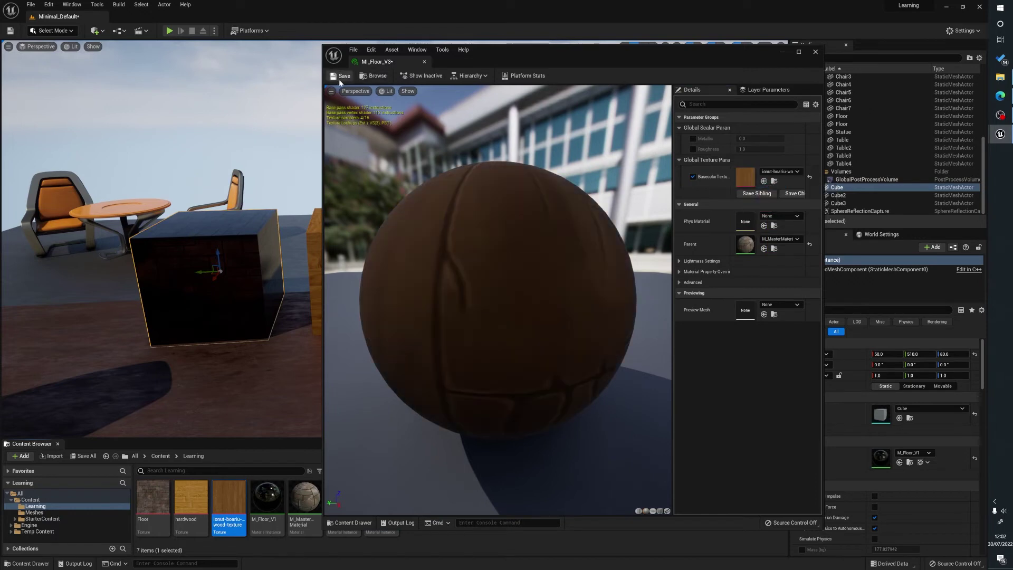
click(815, 52)
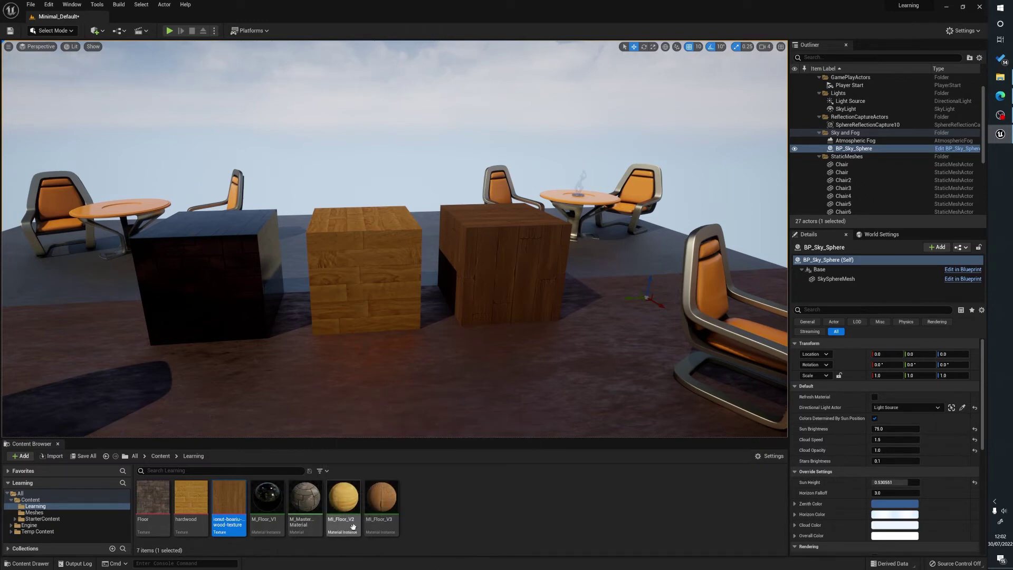
Step: Rename M_Floor_V1 to MI_Floor_V1
click(267, 498)
key(F2)
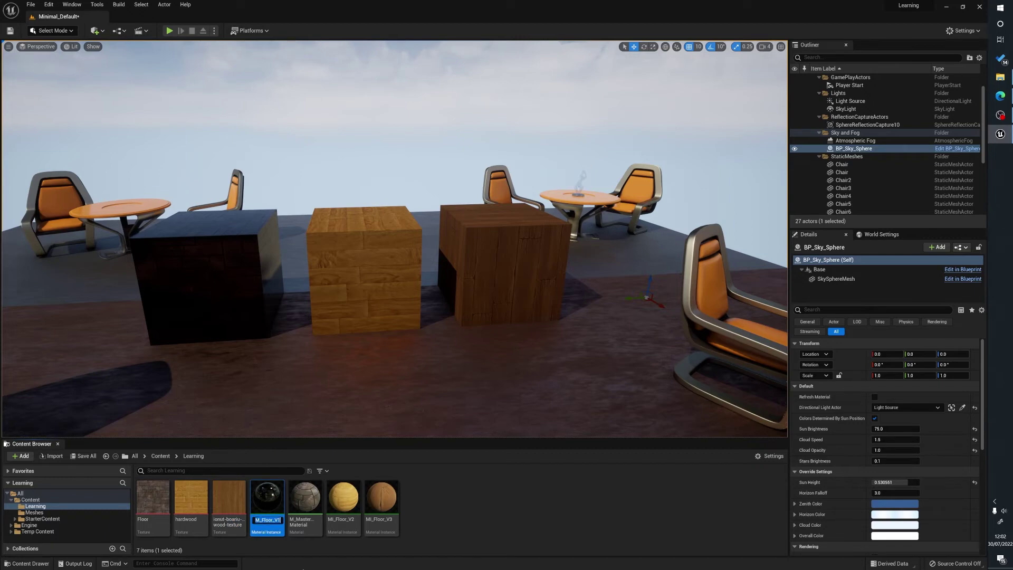
key(Home)
key(Right)
text(I)
key(Return)
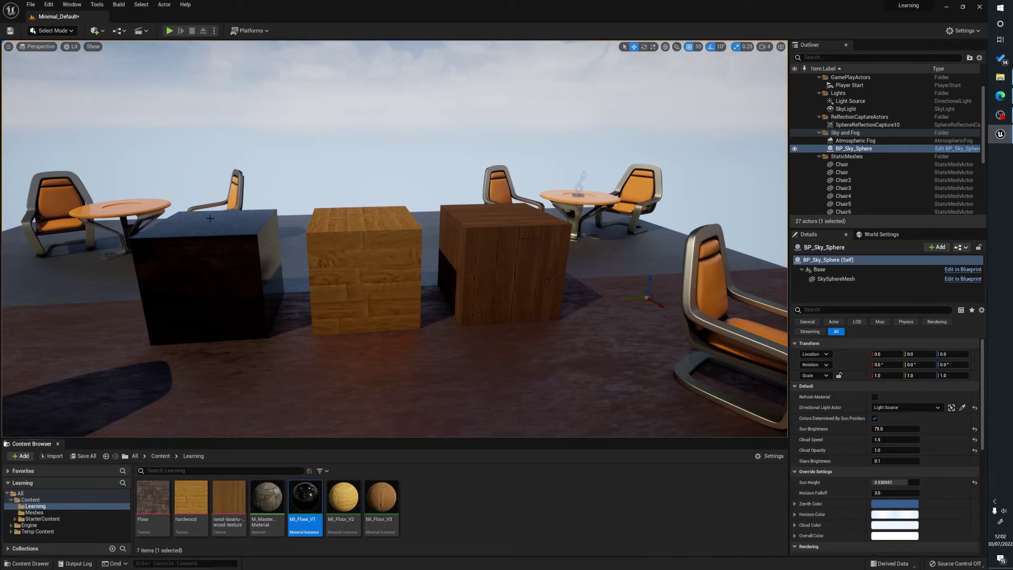
Step: Open MI_Floor_V3 to inspect its wood grain in the preview, then close it
double_click(390, 499)
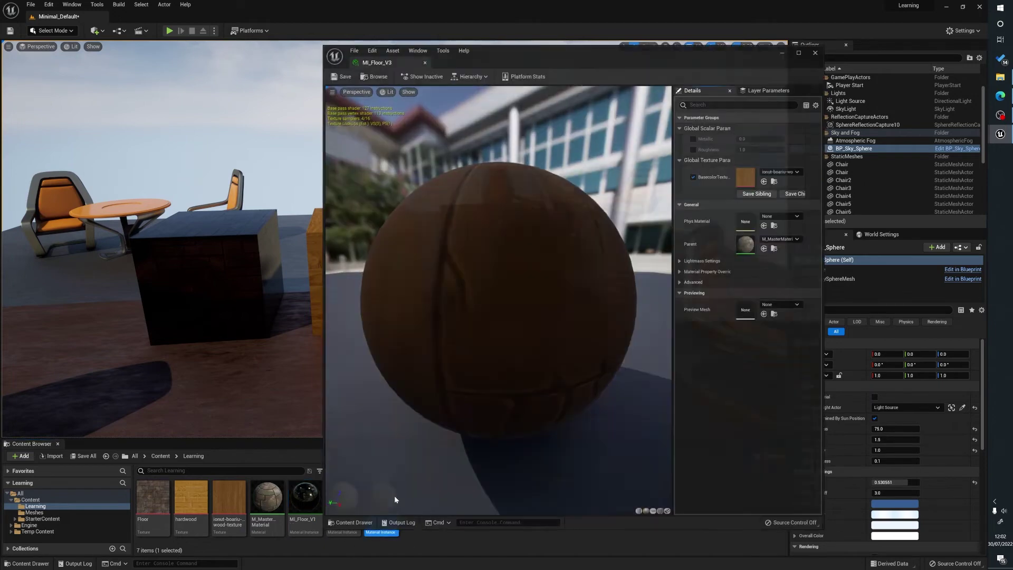
drag(445, 181, 447, 194)
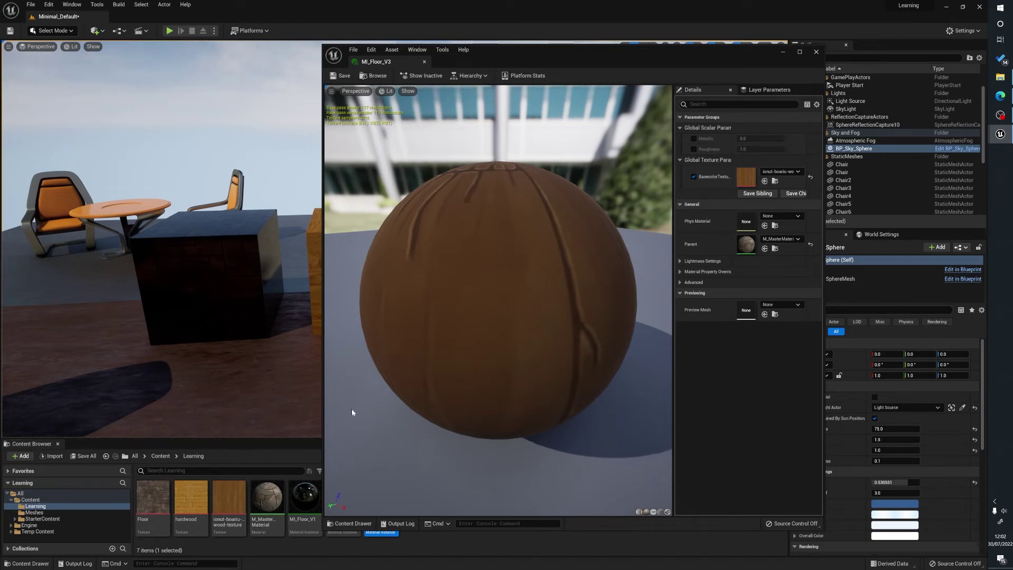
click(816, 52)
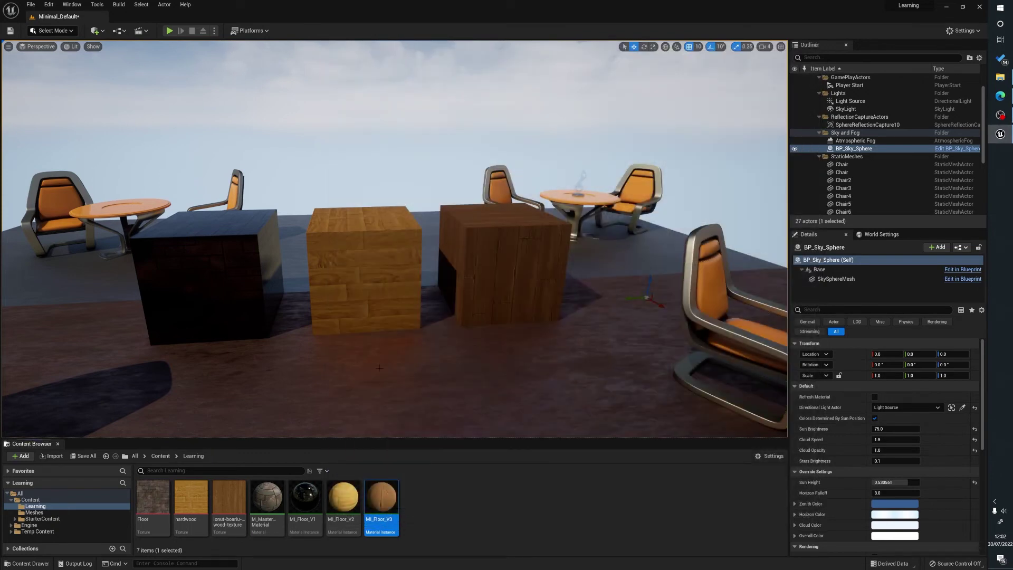
Step: Open M_MasterMaterial full screen and move the Metallic and Roughness nodes aside
double_click(267, 501)
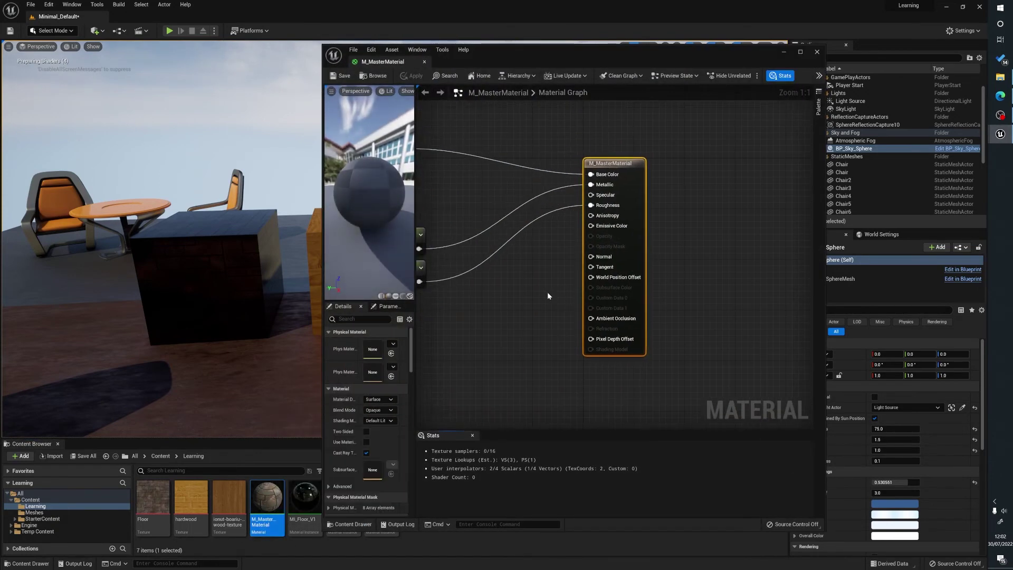
double_click(556, 52)
drag(367, 333, 417, 357)
drag(369, 236, 343, 197)
Step: Add a HueShift node between BasecolorTexture's RGB and Base Color
right_click(432, 228)
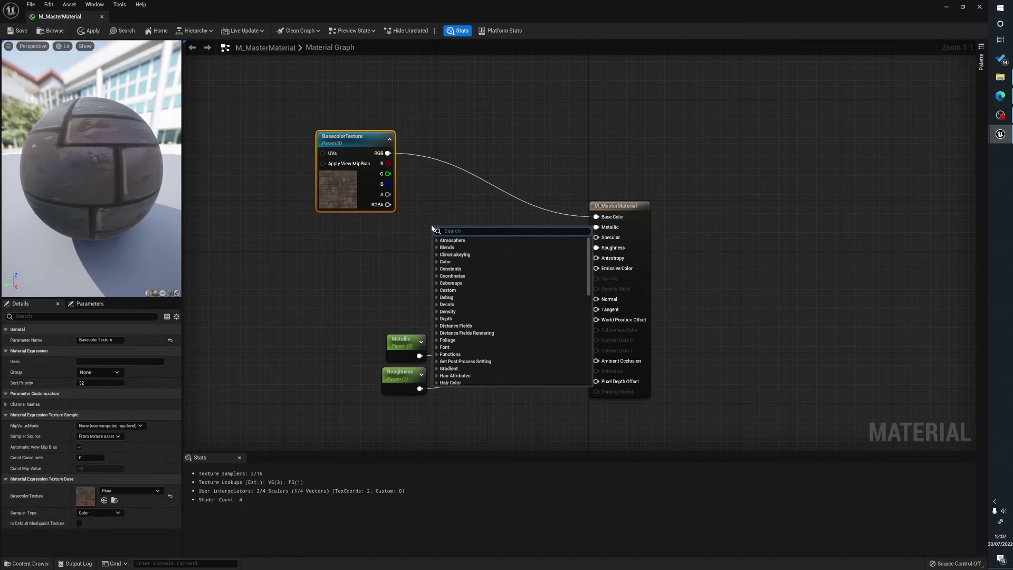
text(hue)
key(Escape)
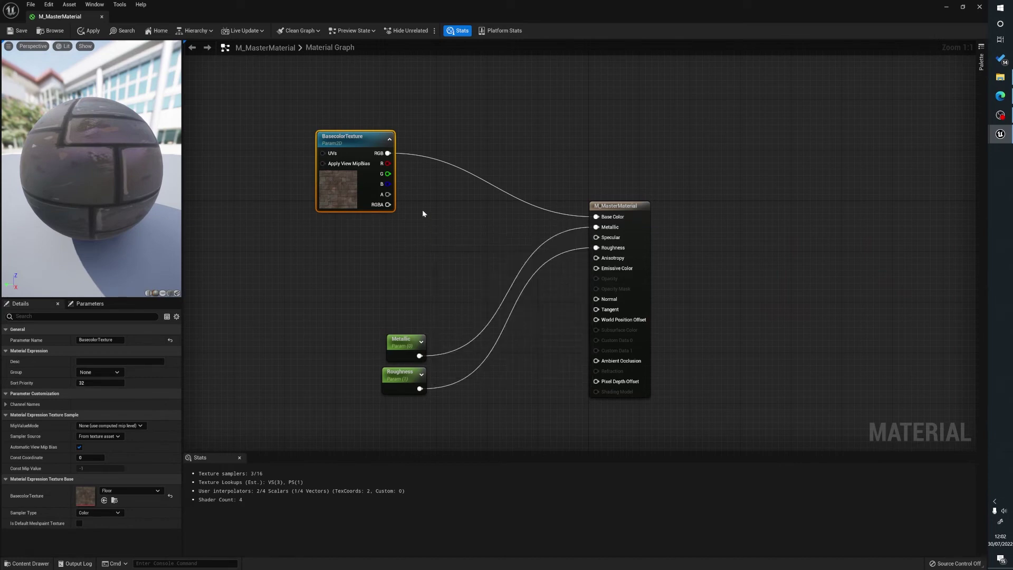
right_click(422, 211)
text(hue)
key(Return)
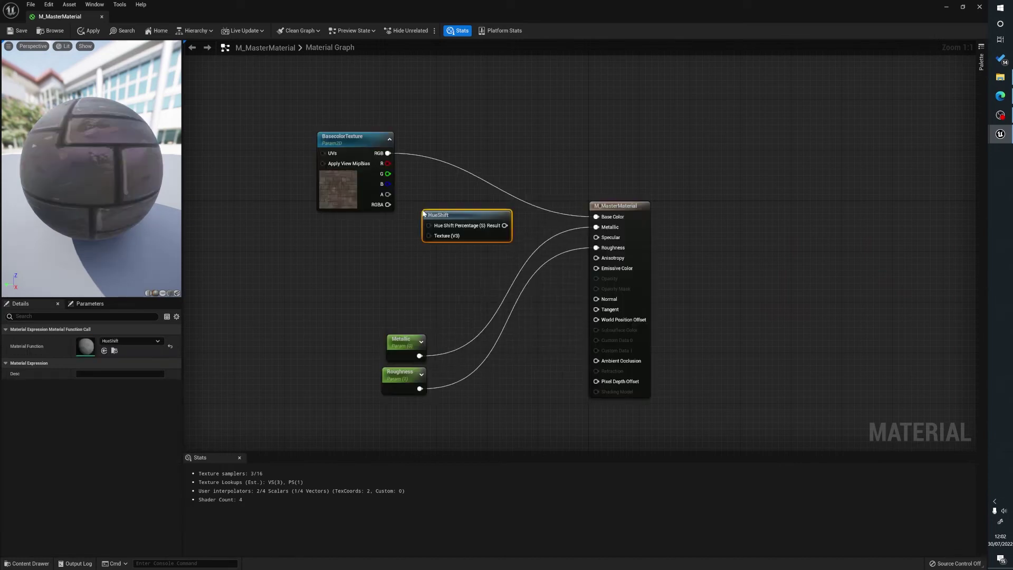
drag(470, 219, 502, 215)
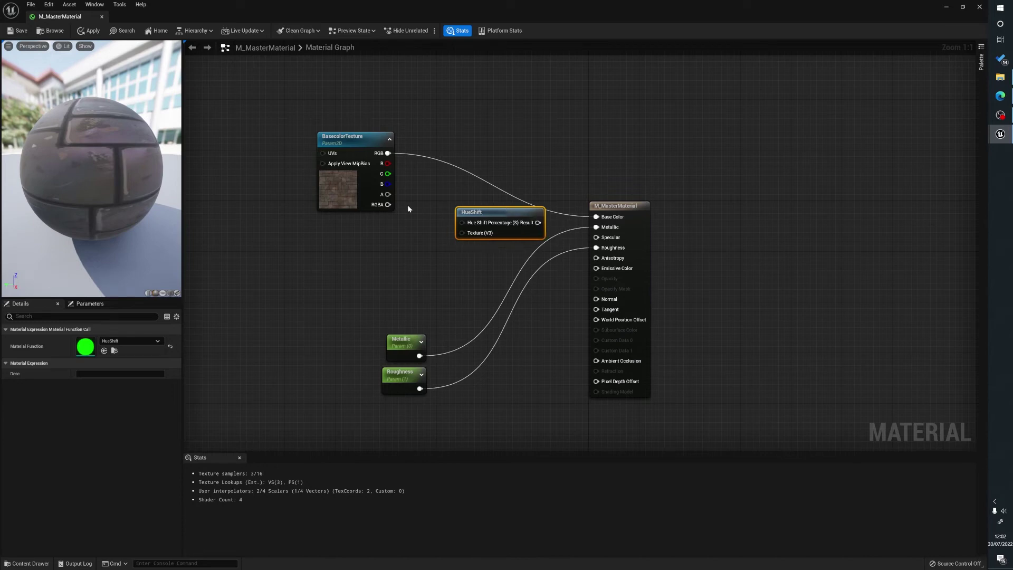
drag(388, 163, 463, 233)
drag(538, 222, 596, 217)
drag(495, 212, 513, 174)
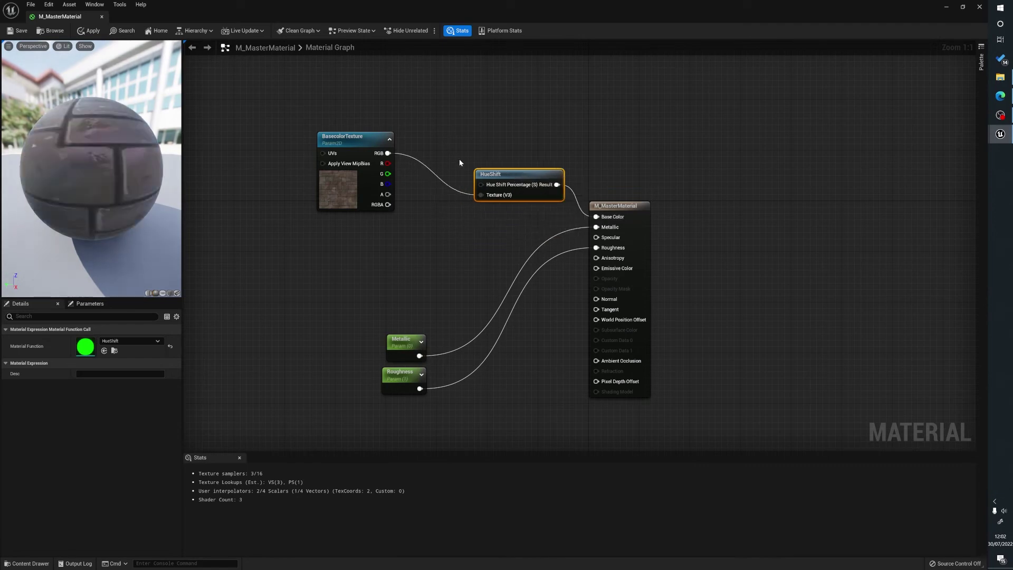
Step: Wire a constant into Hue Shift Percentage, convert it to parameter HueShift, and save the material
click(430, 124)
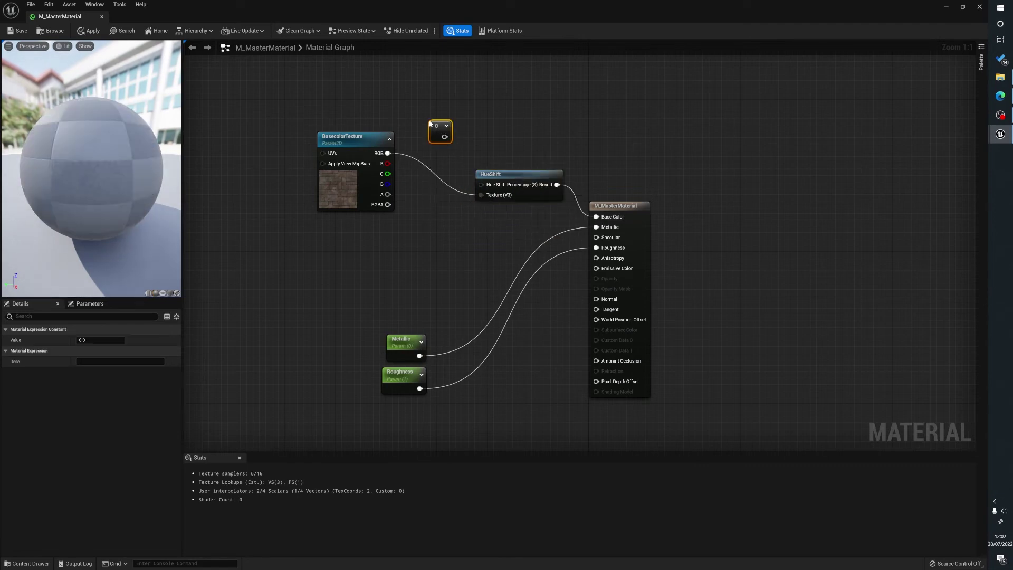
drag(444, 137, 479, 184)
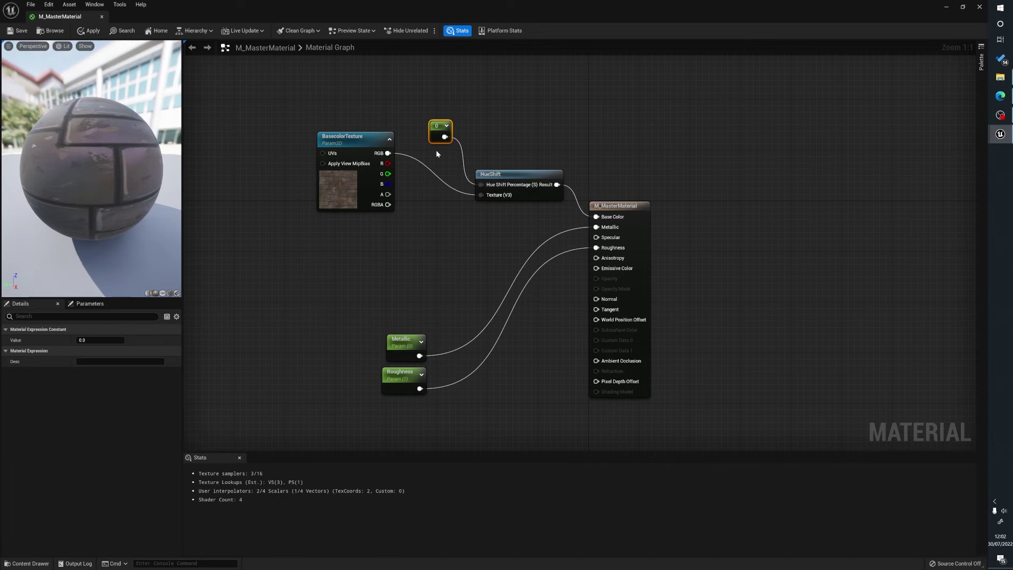
right_click(443, 129)
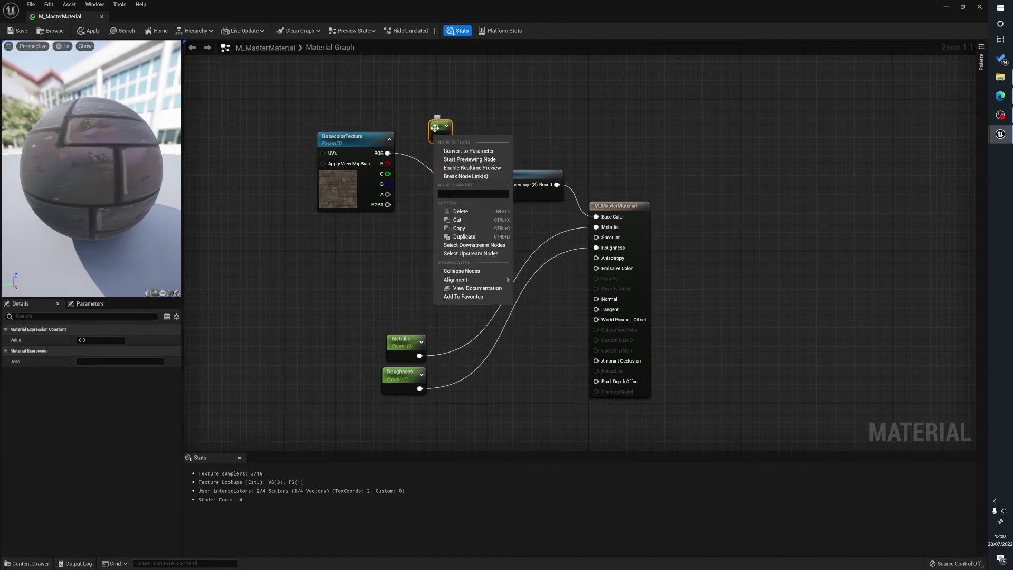
click(468, 150)
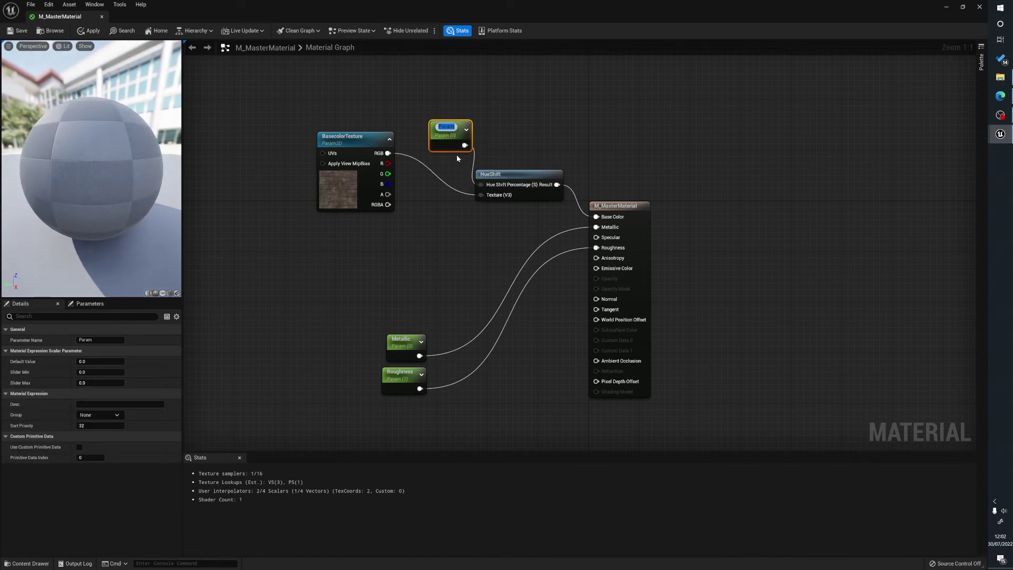
text(HueShift)
key(Return)
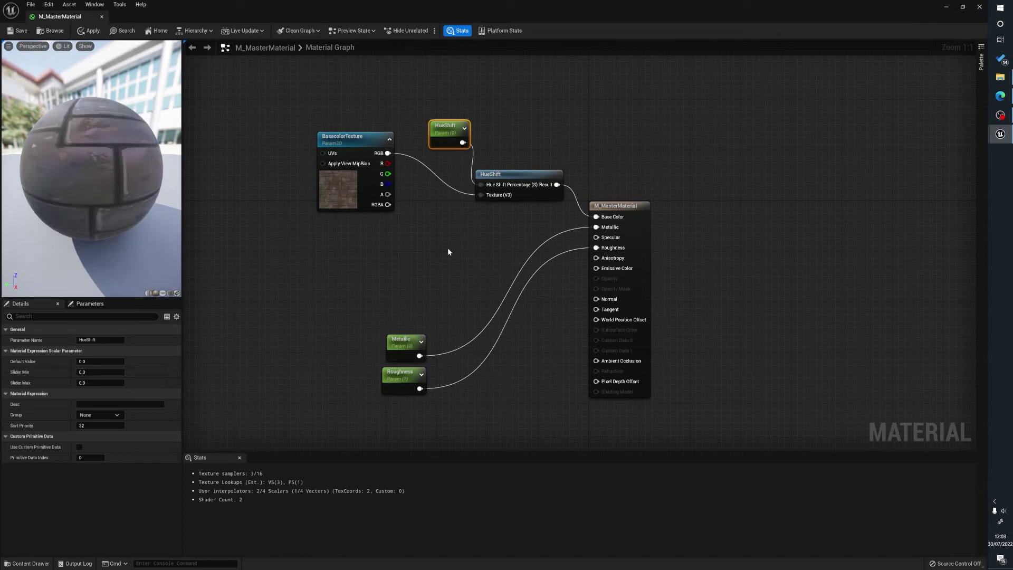
click(20, 30)
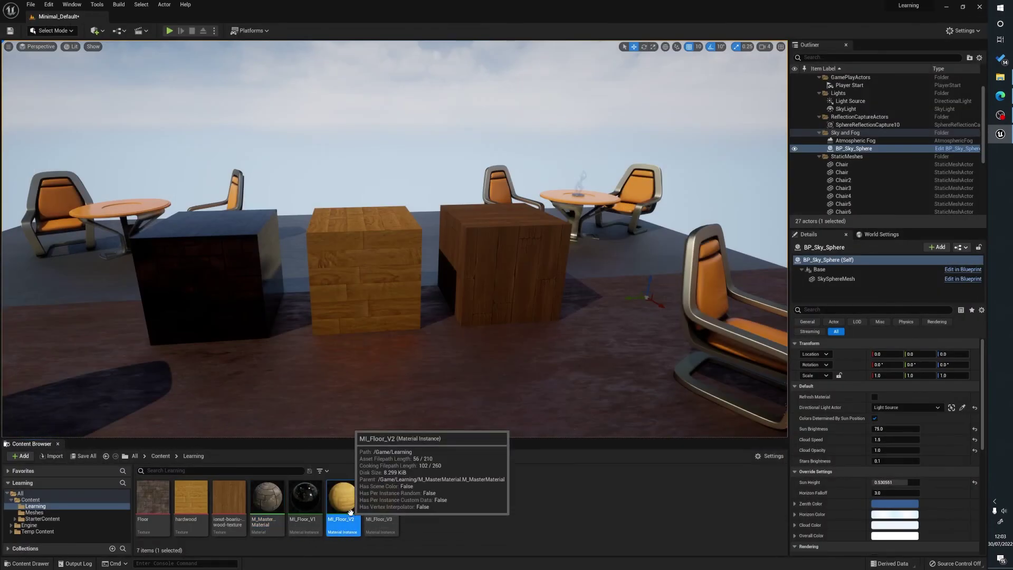
Step: Enable HueShift on MI_Floor_V2 and tune it to about 0.57 so the hardwood turns blue
double_click(342, 506)
scroll(470, 183, down, 5)
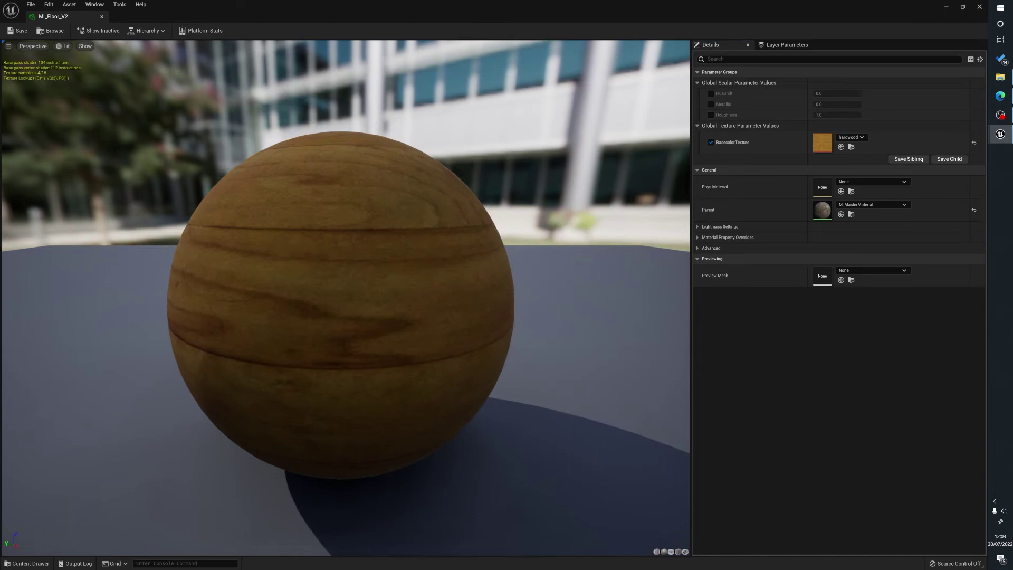
click(710, 93)
text(0.2)
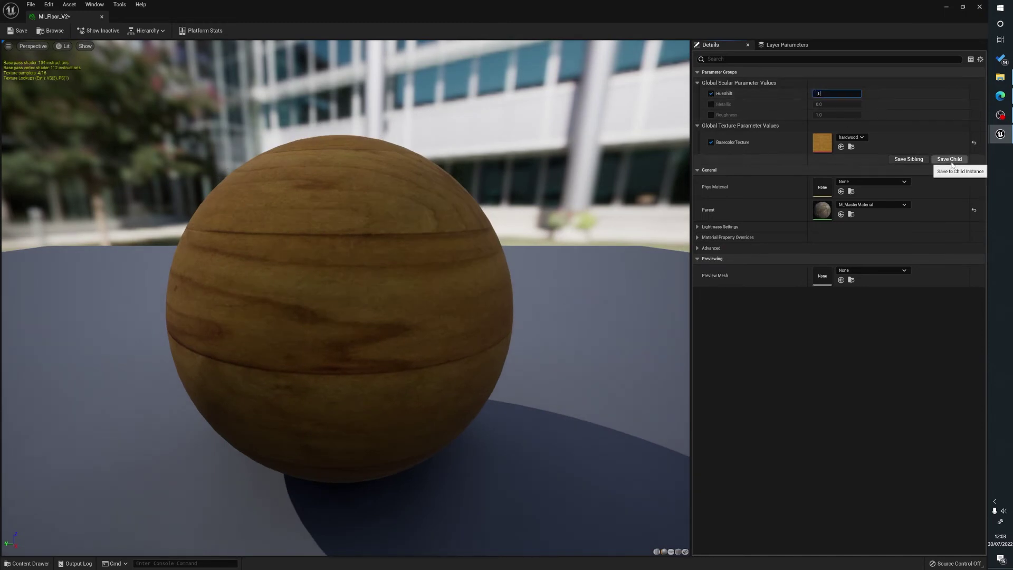
key(Return)
key(BackSpace)
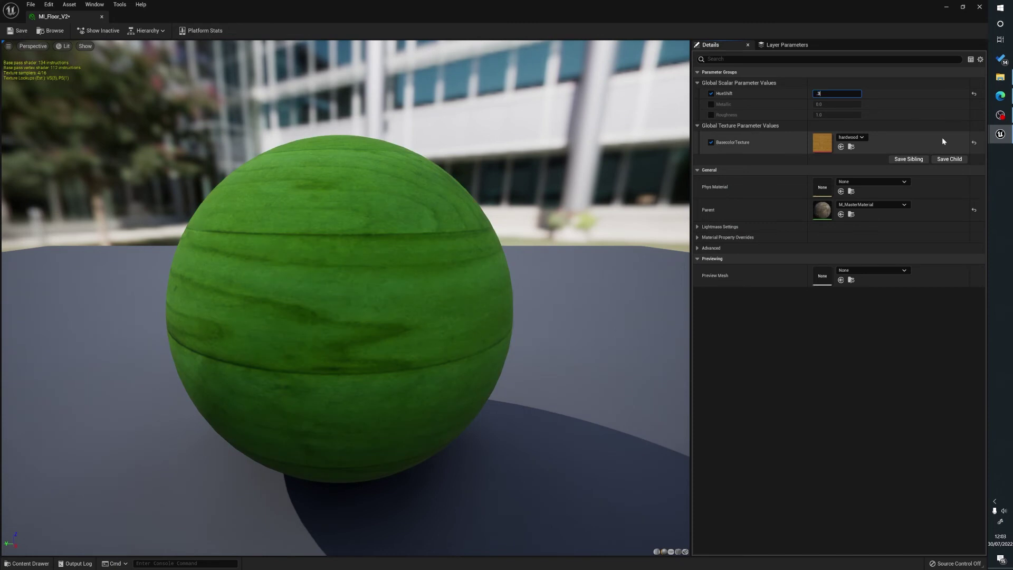
text(.5)
key(Return)
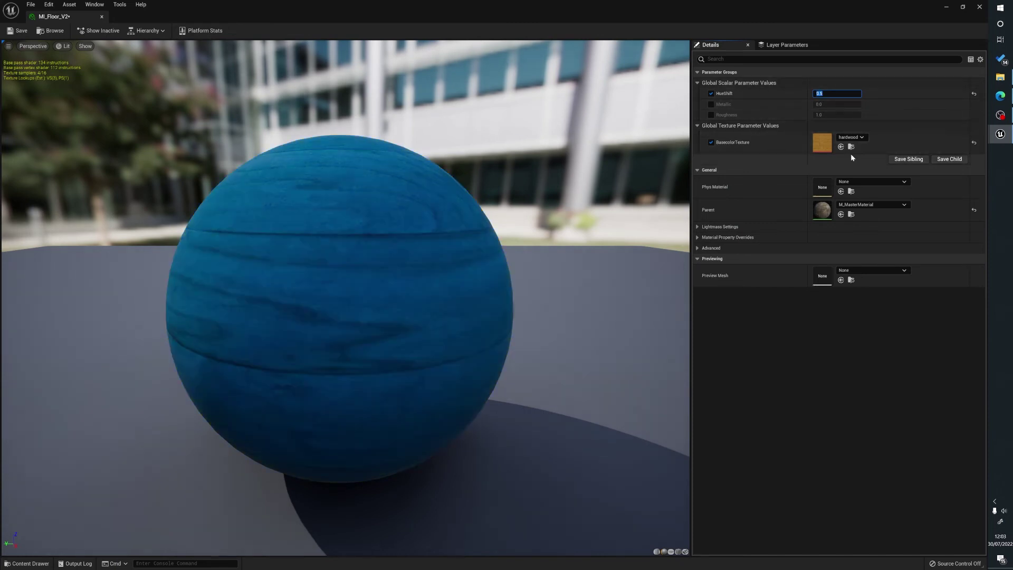
mouse_move(828, 94)
mouse_down()
mouse_move(870, 94)
mouse_move(820, 94)
mouse_move(835, 94)
mouse_up()
double_click(324, 5)
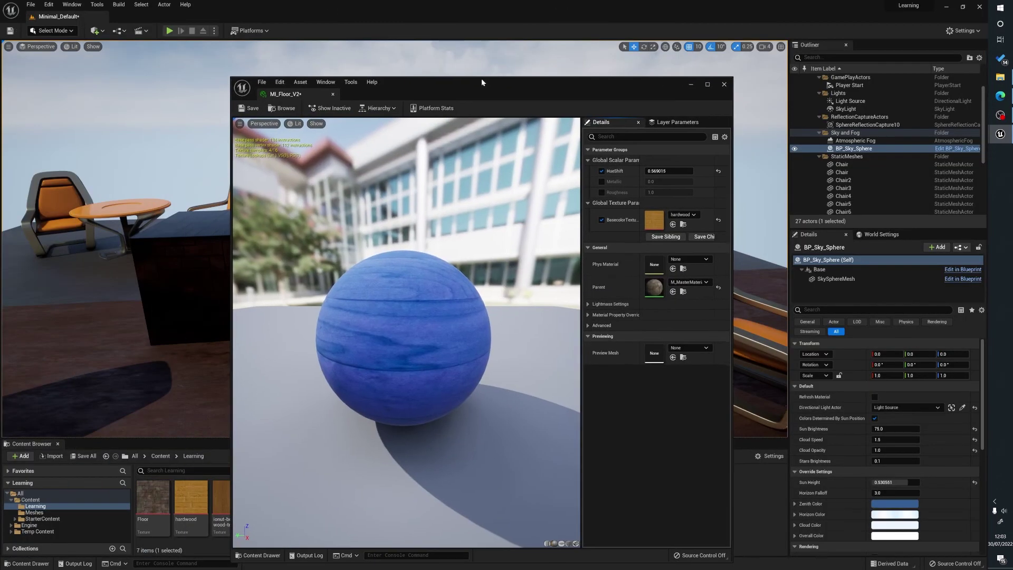
Step: Enable HueShift on MI_Floor_V3 and tune it to 0.72, turning the right cube purple
click(724, 84)
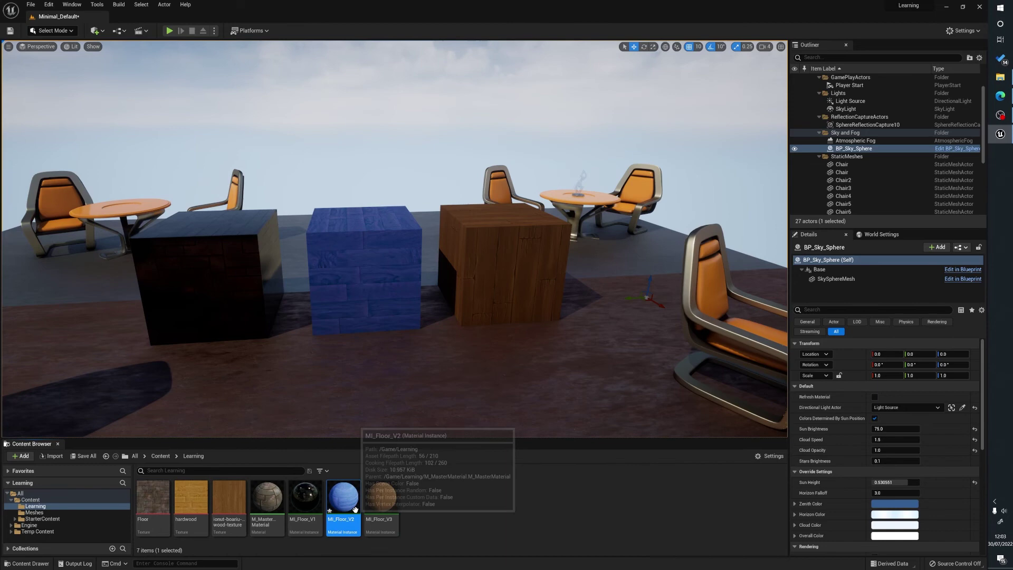
double_click(381, 501)
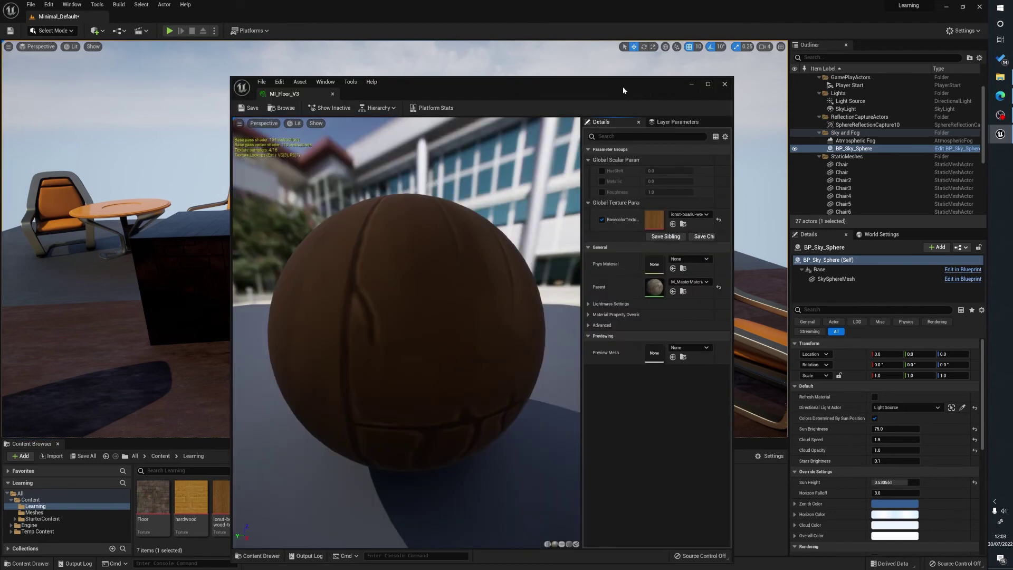
drag(623, 90, 379, 86)
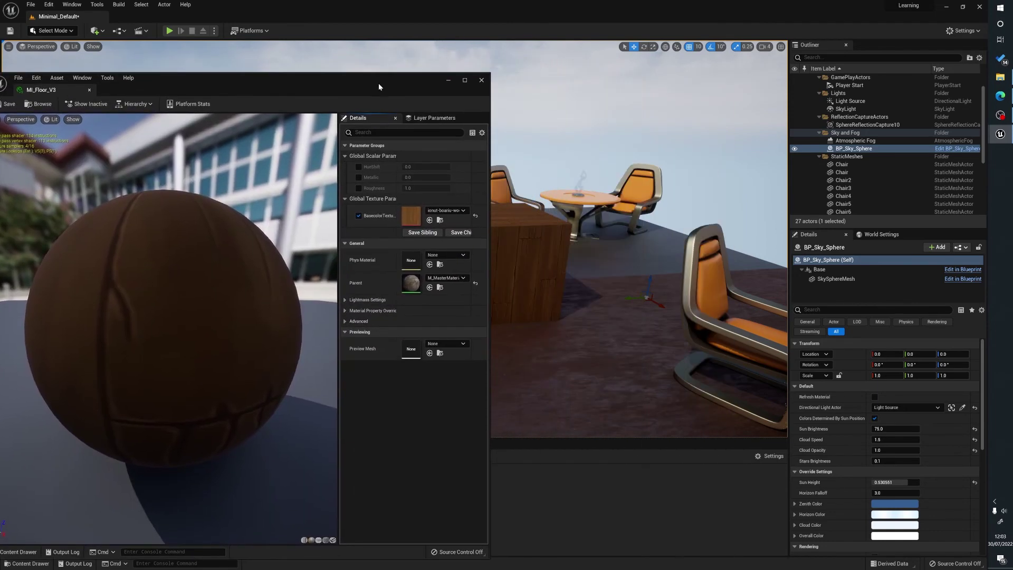
click(358, 166)
click(425, 167)
text(0.352)
key(Return)
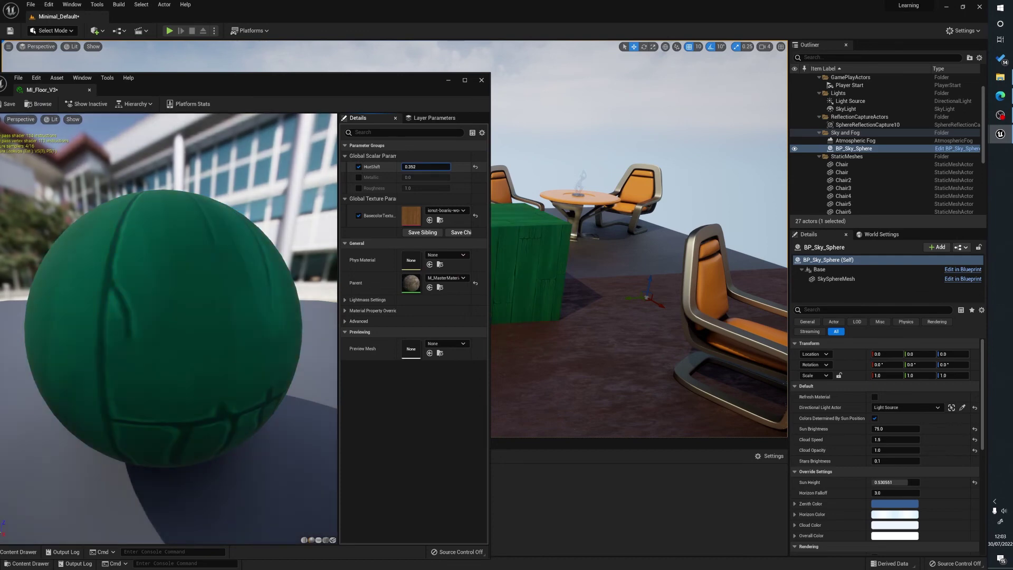
mouse_move(426, 167)
mouse_down()
mouse_move(412, 166)
mouse_move(438, 167)
mouse_up()
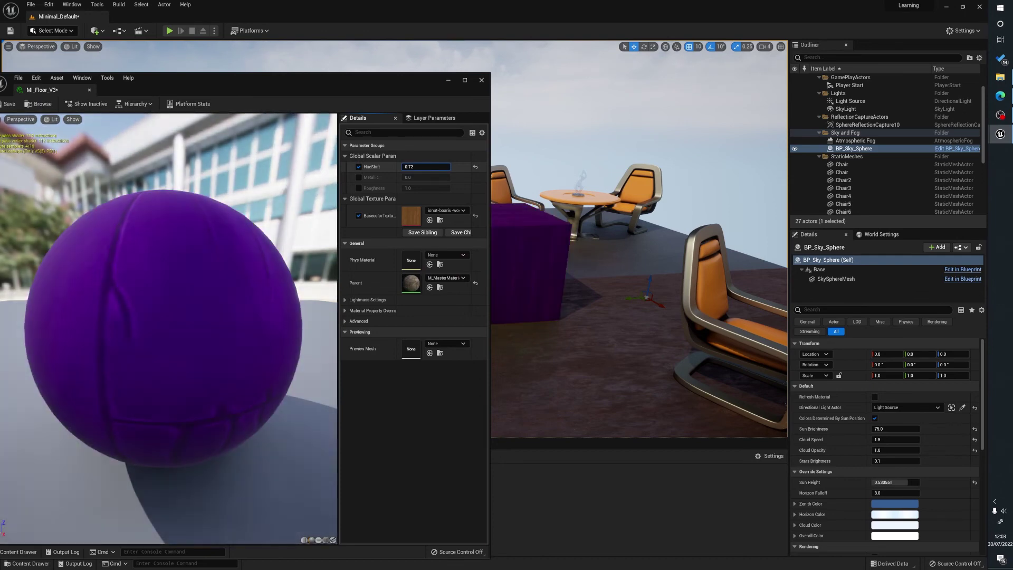
click(481, 80)
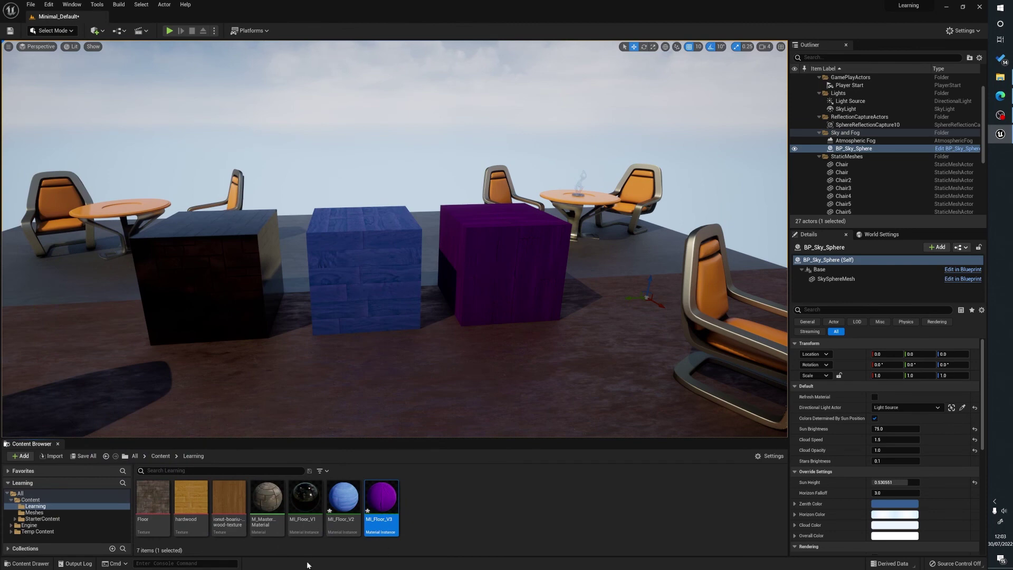
double_click(266, 501)
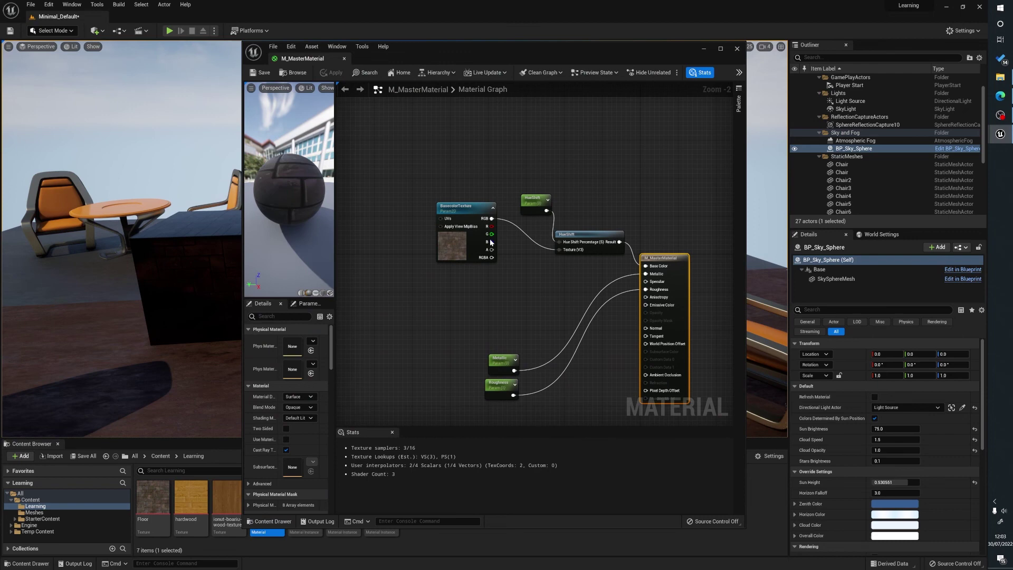
click(737, 48)
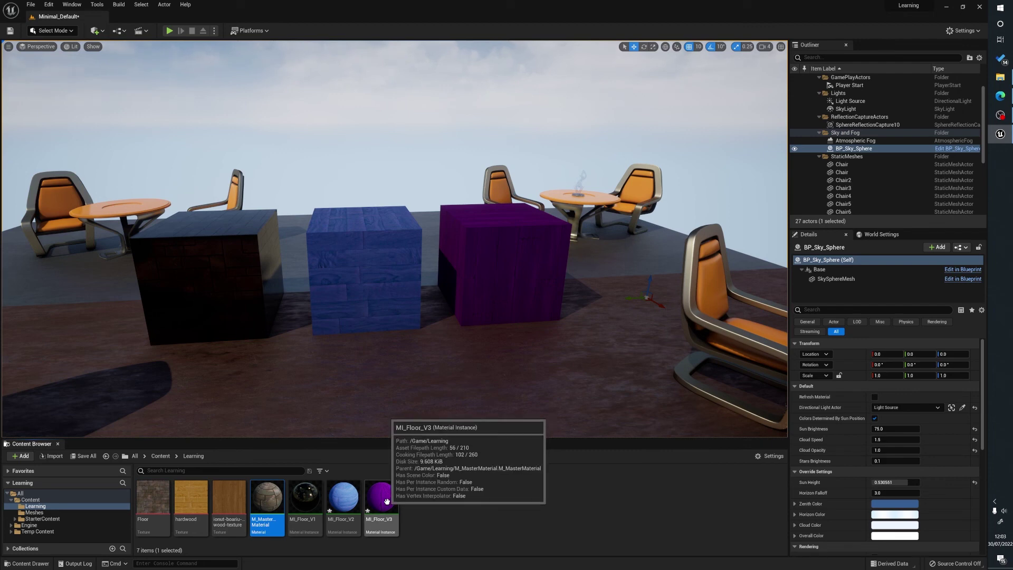
Step: Apply the blue MI_Floor_V2 wood instance to the floor and the front-right chair
click(344, 497)
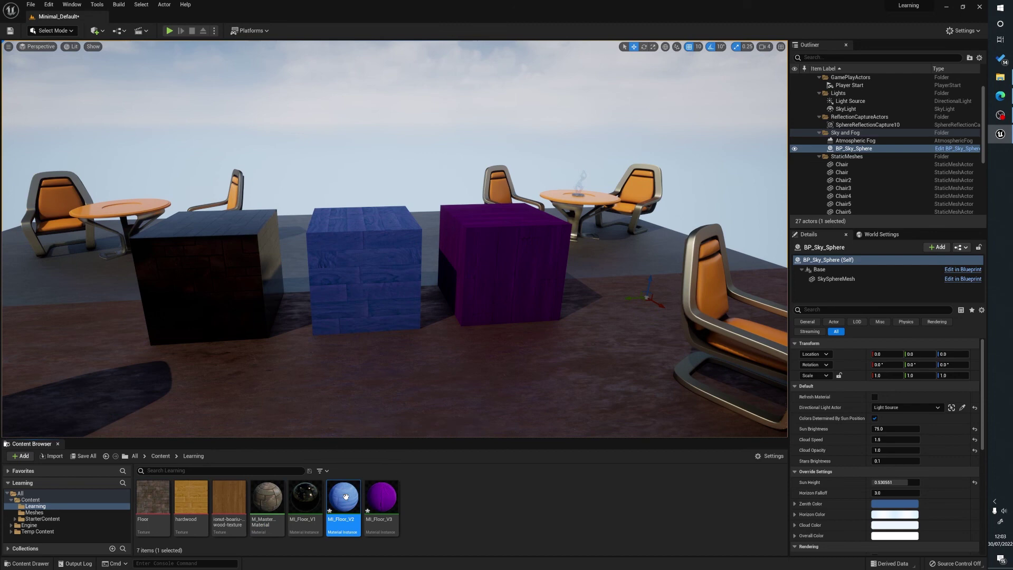
drag(345, 497, 502, 390)
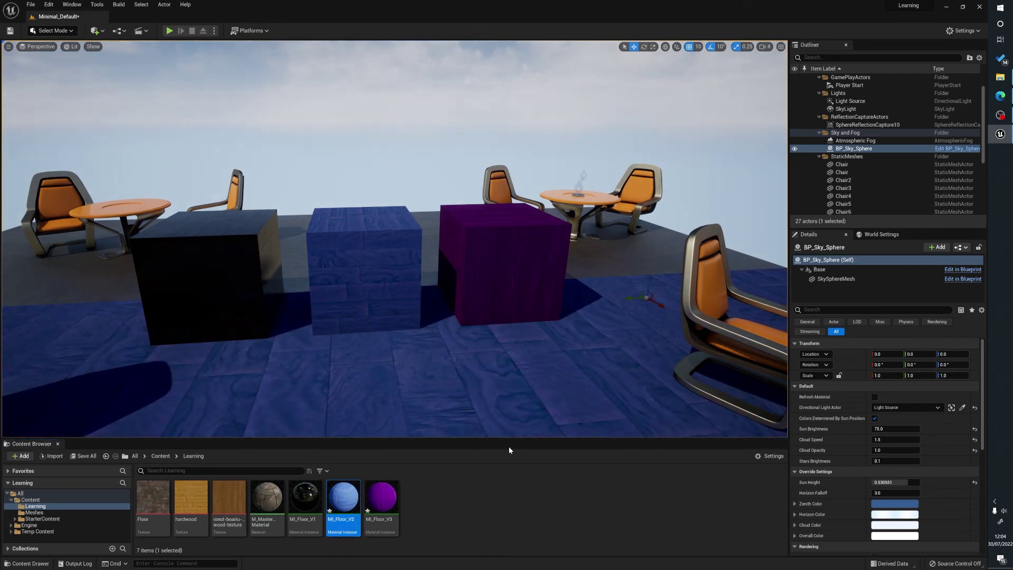
drag(343, 497, 731, 349)
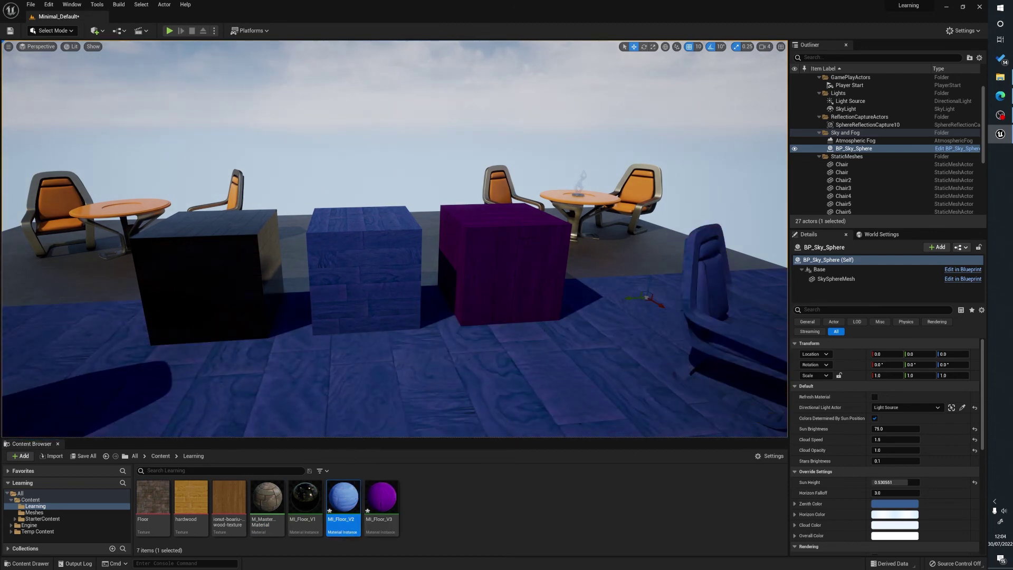